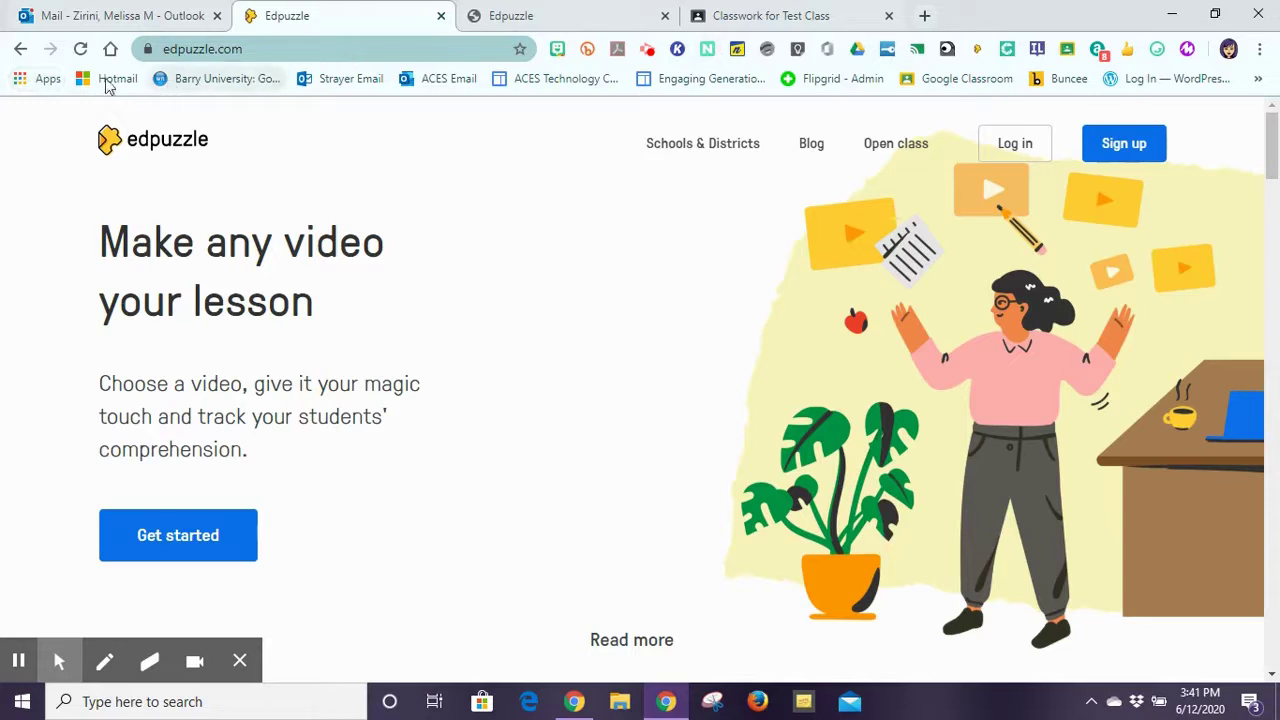
Open Edpuzzle from the browser's apps page.
left_click(34, 76)
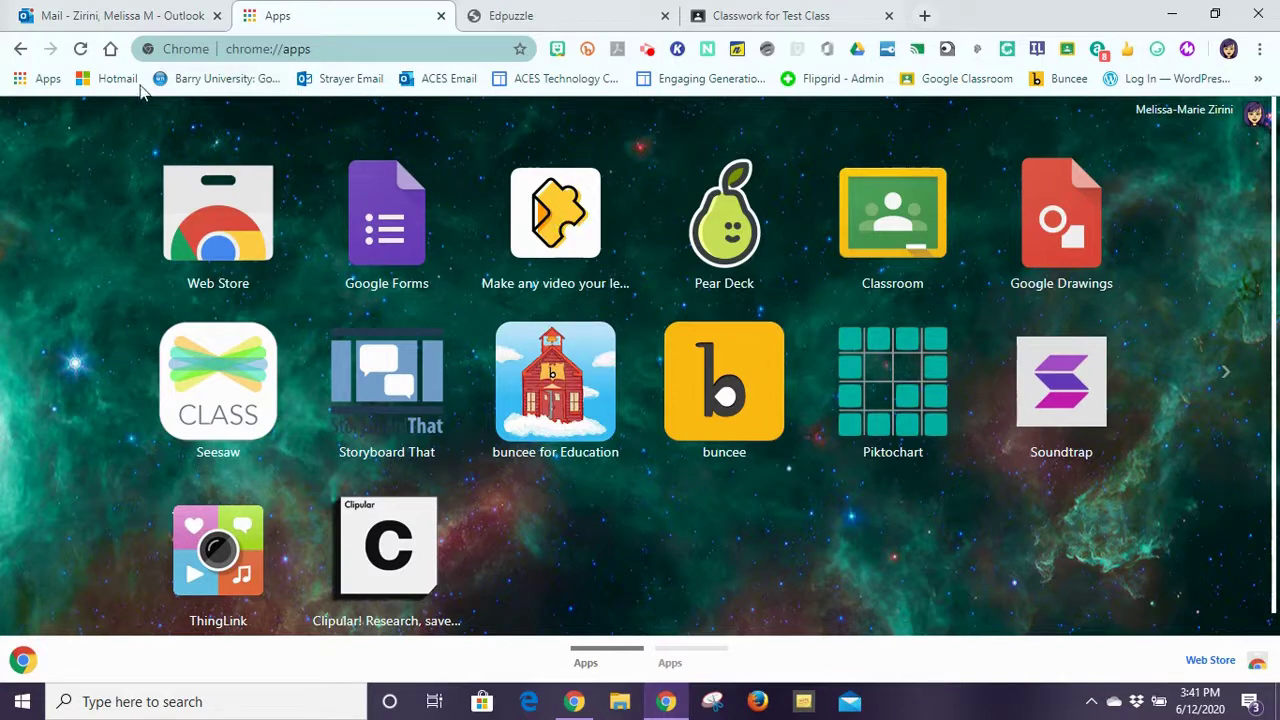
left_click(545, 15)
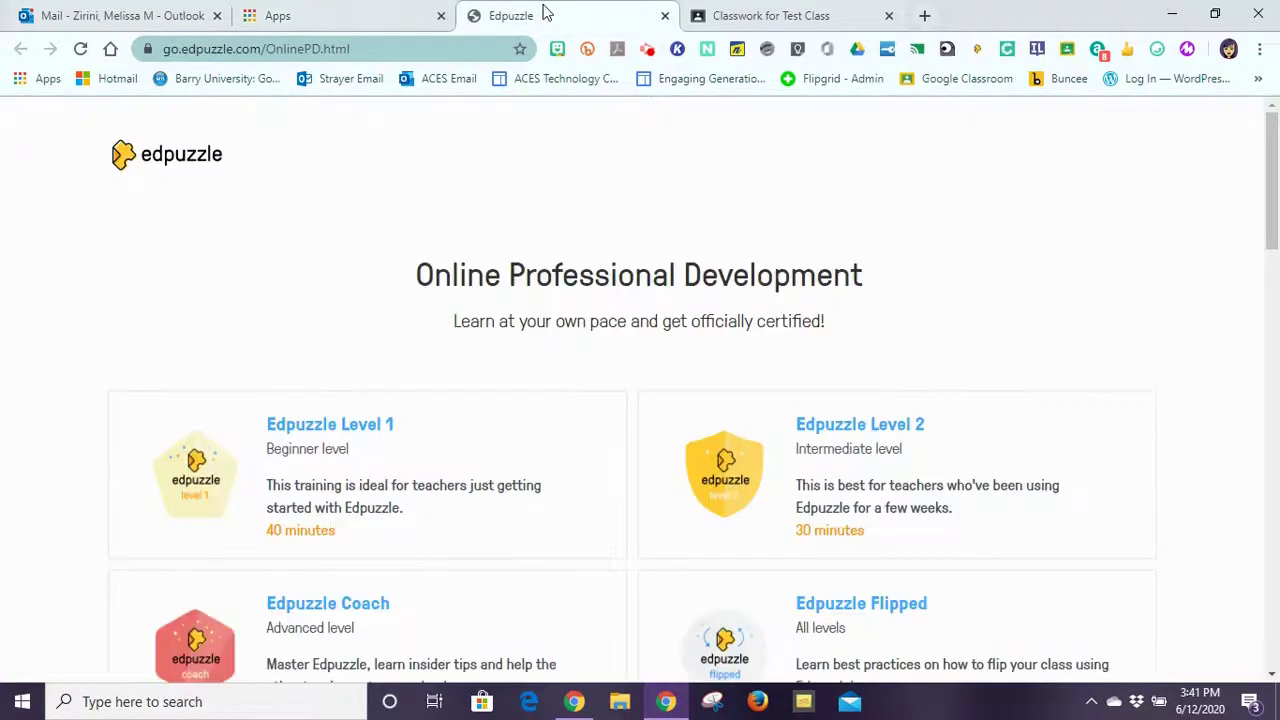
left_click(330, 18)
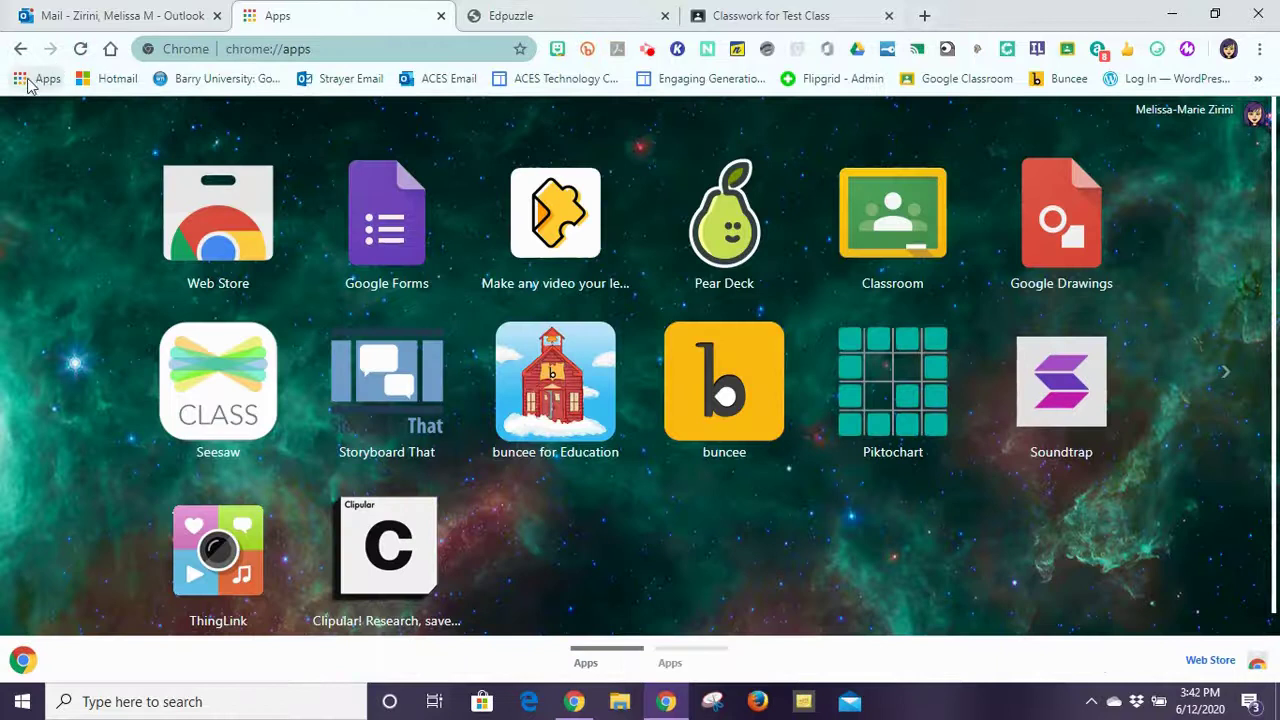
left_click(558, 207)
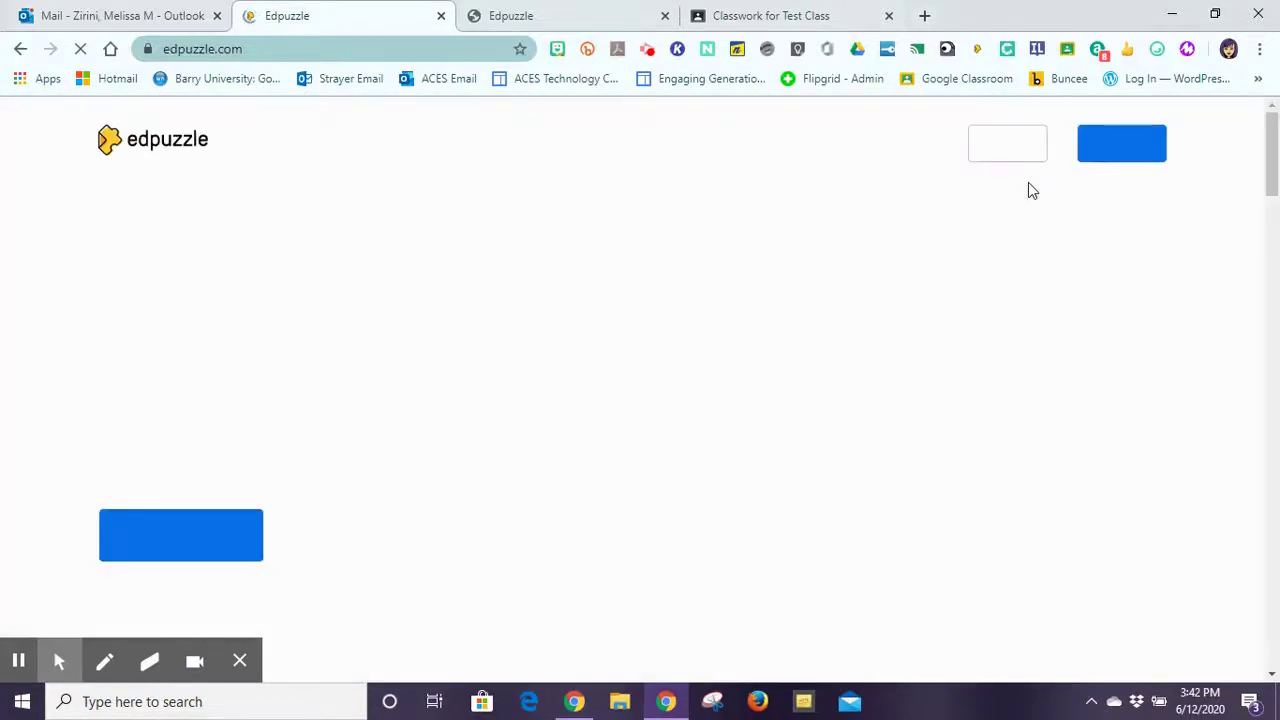
Log in to Edpuzzle as a teacher by signing in with the school Google account.
left_click(1001, 146)
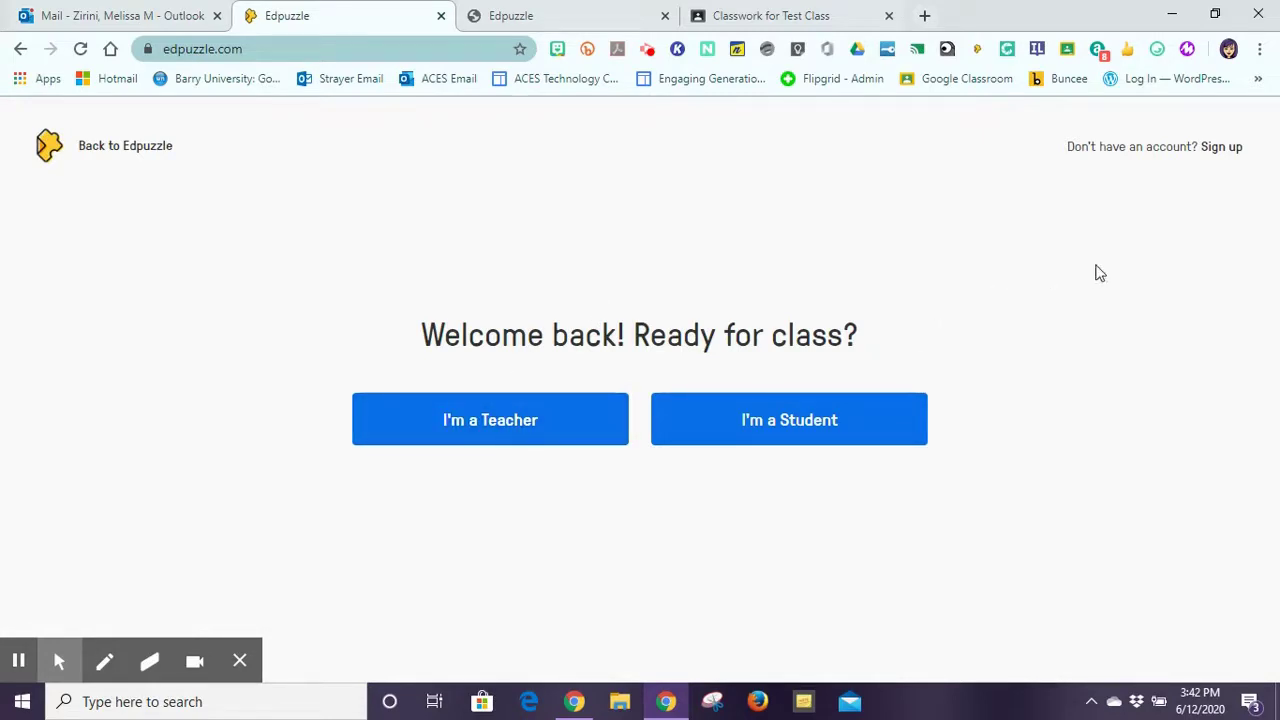
left_click(508, 428)
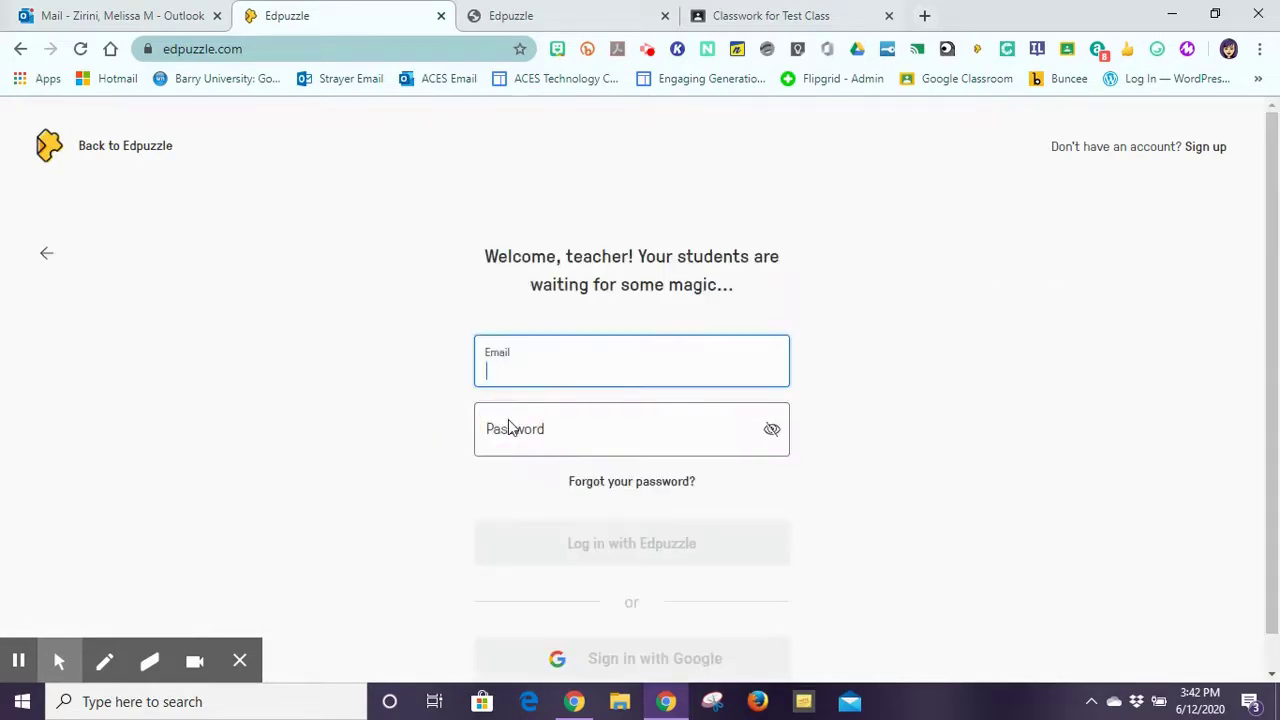
left_click(617, 660)
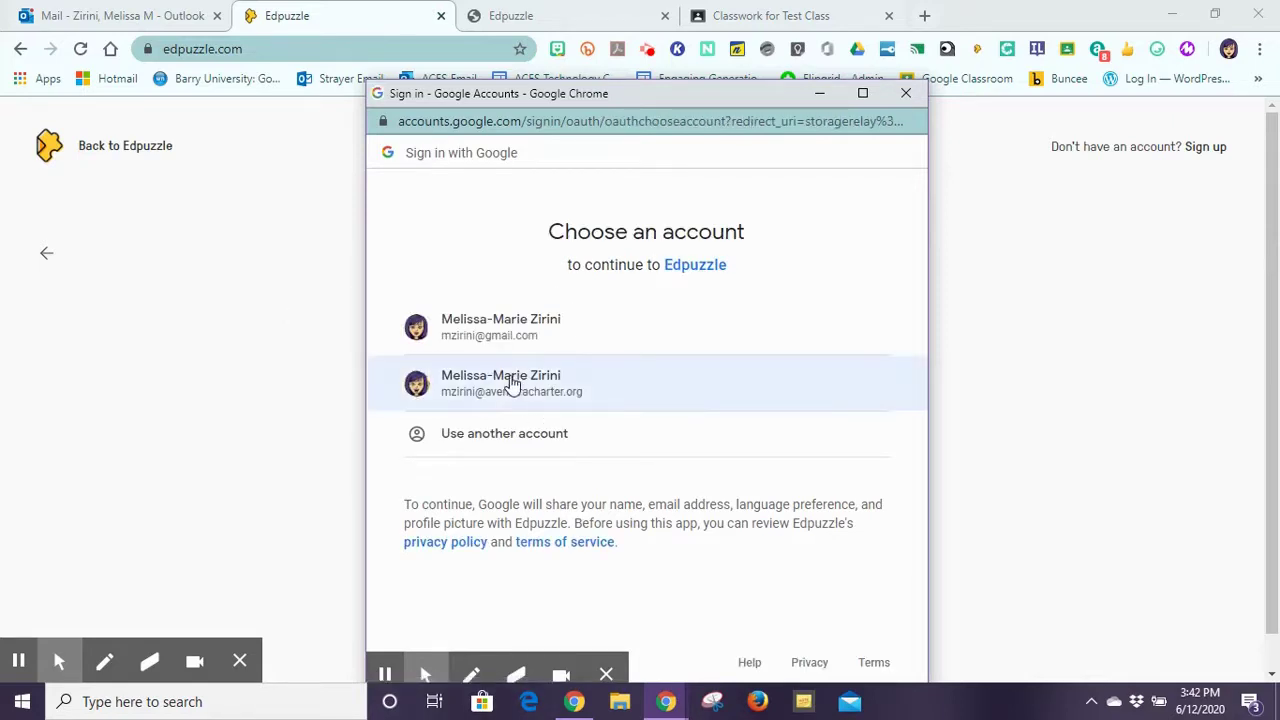
left_click(511, 385)
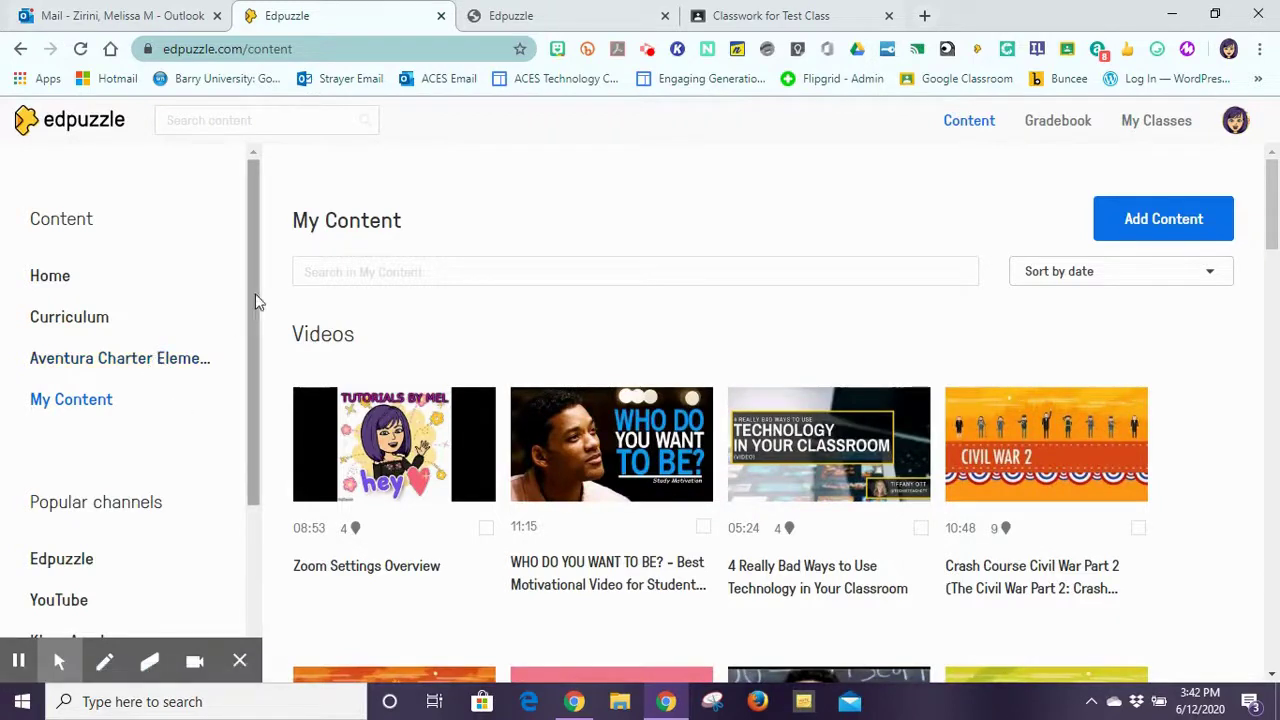
Look through the school's shared content, then return to My Content and display the options for adding content.
left_click(103, 364)
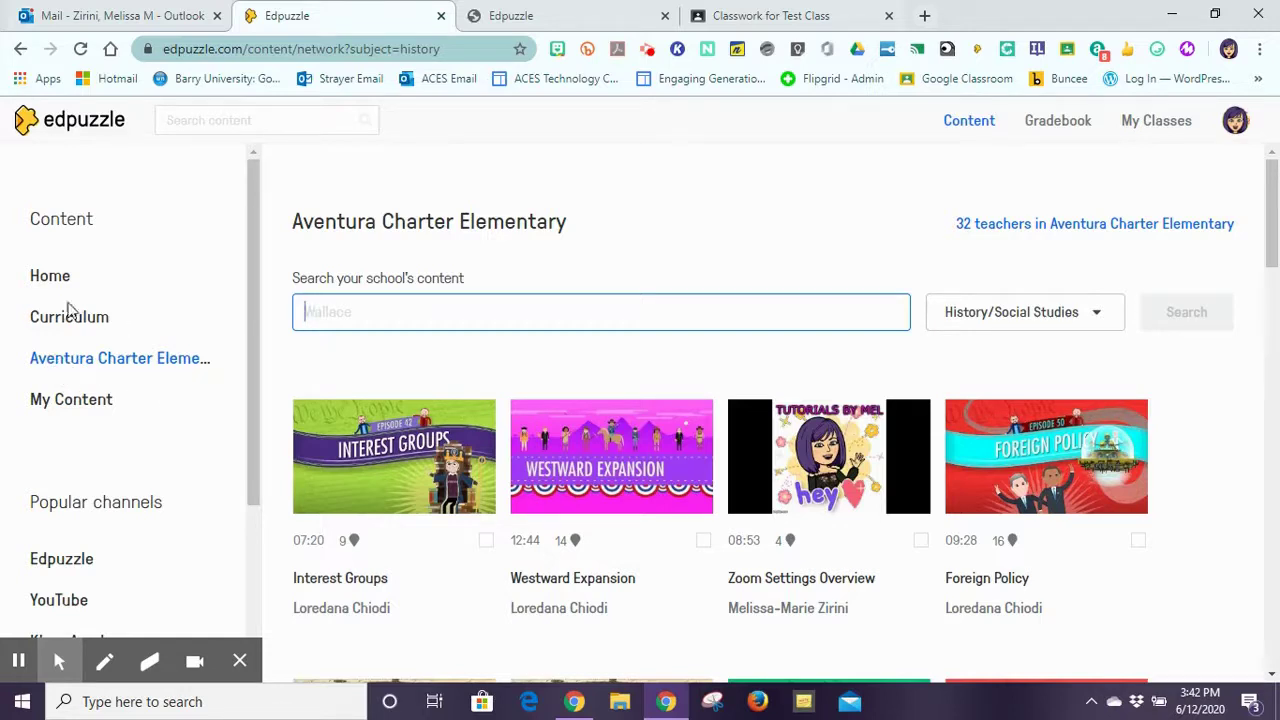
left_click(65, 402)
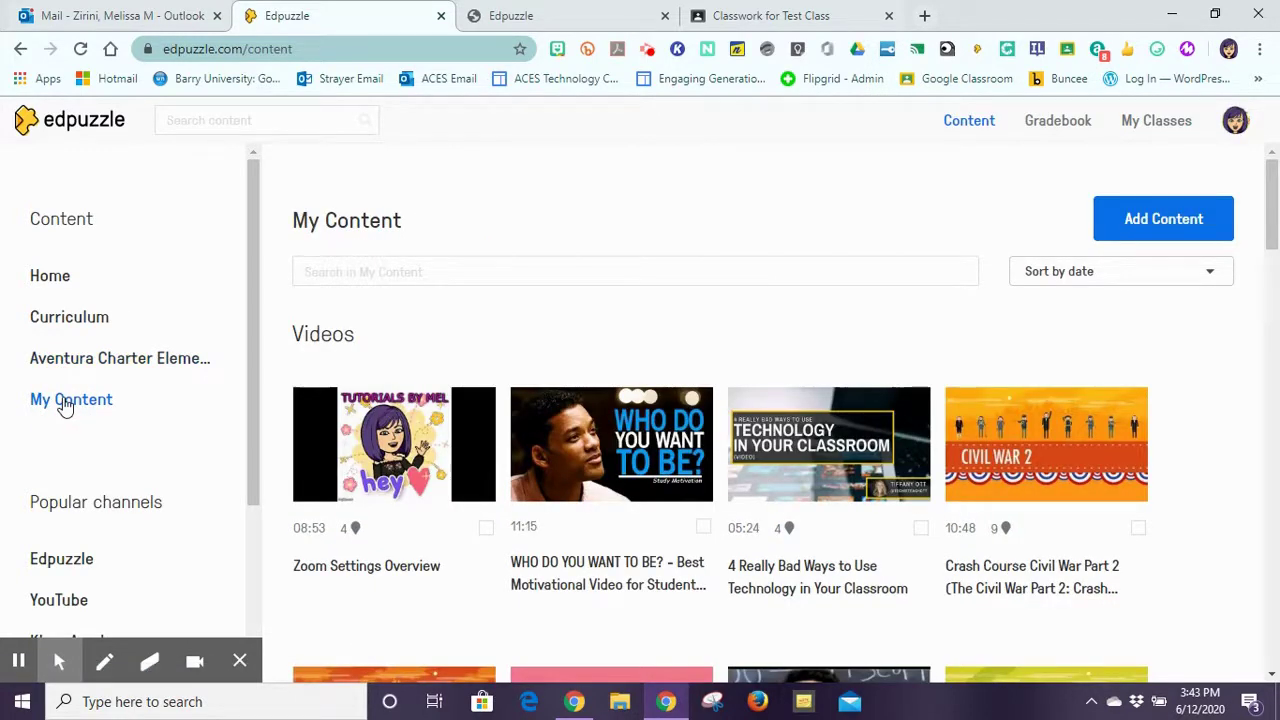
left_click(1124, 222)
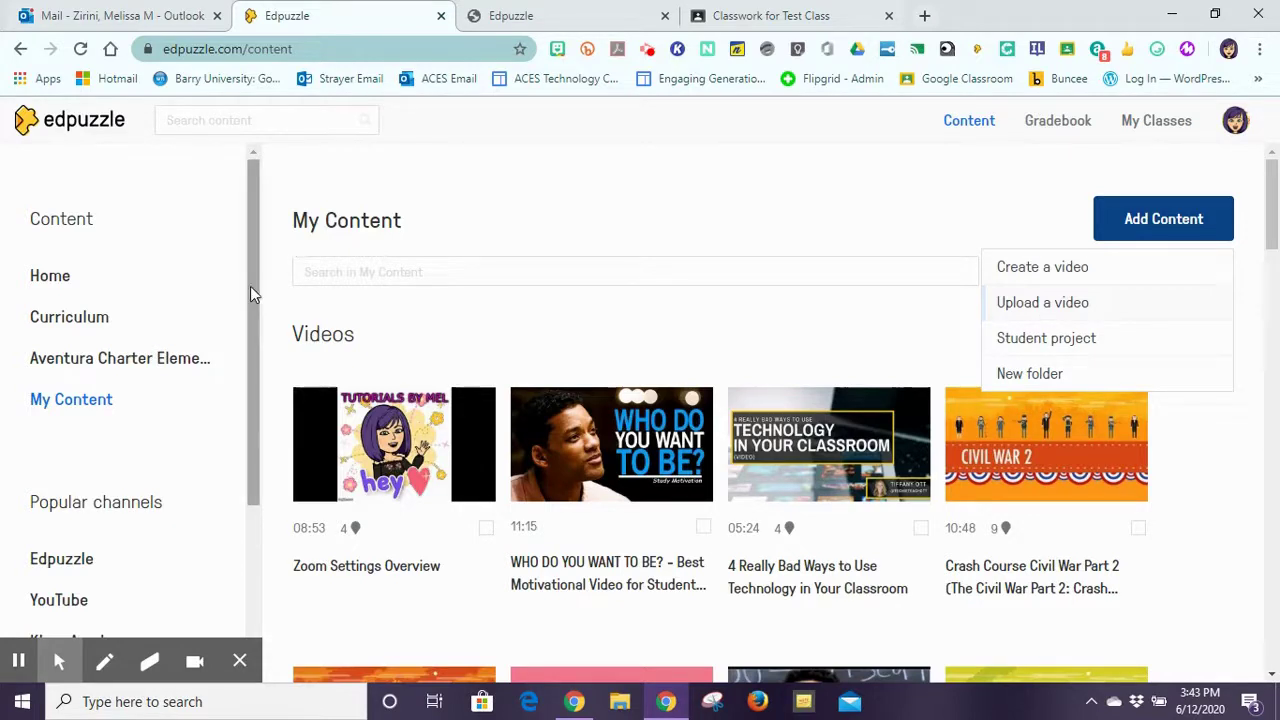
Find the "Good Citizenship & Social Skills for Kids" video in the Edpuzzle popular channel and open it for editing.
left_click_drag(250, 286, 253, 446)
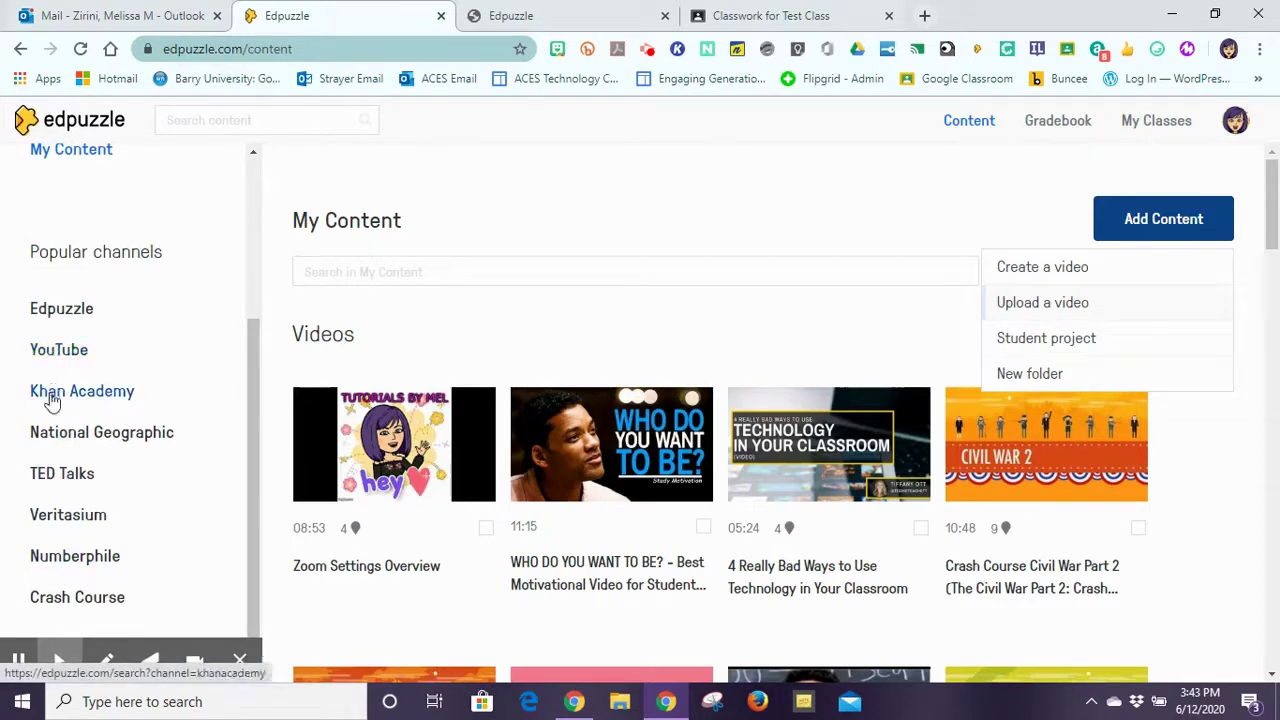
left_click(58, 310)
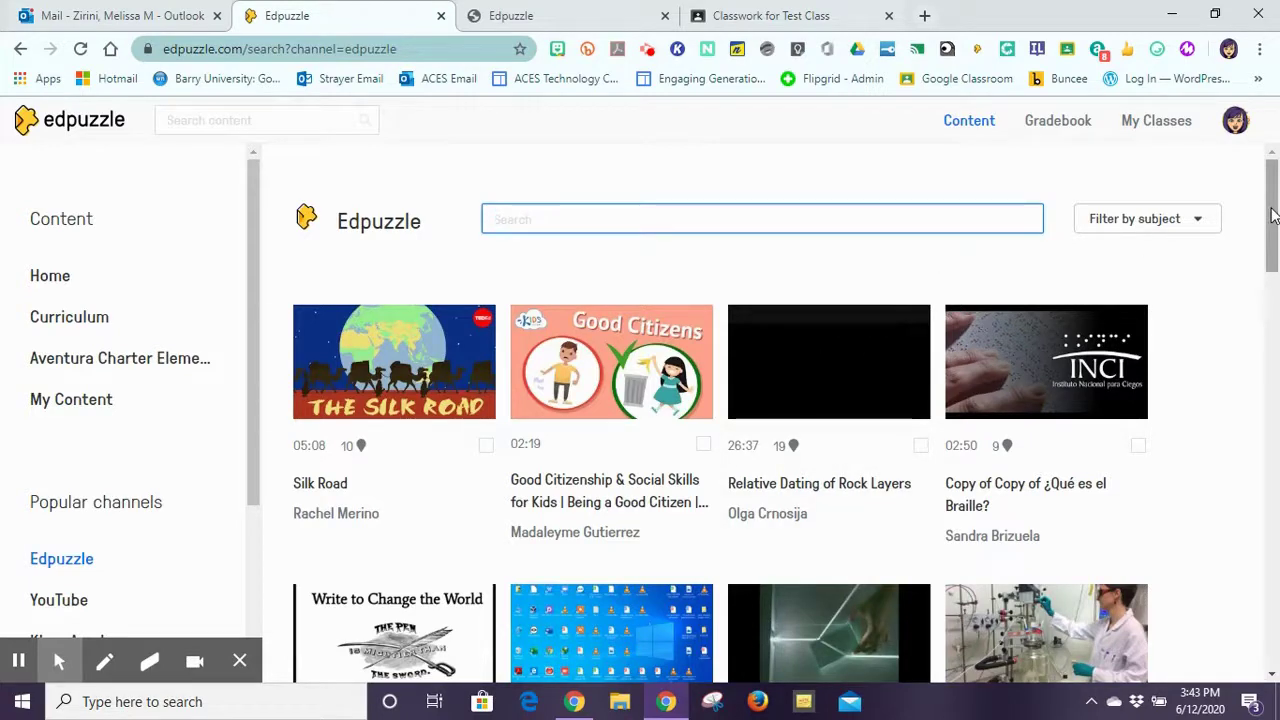
left_click(704, 445)
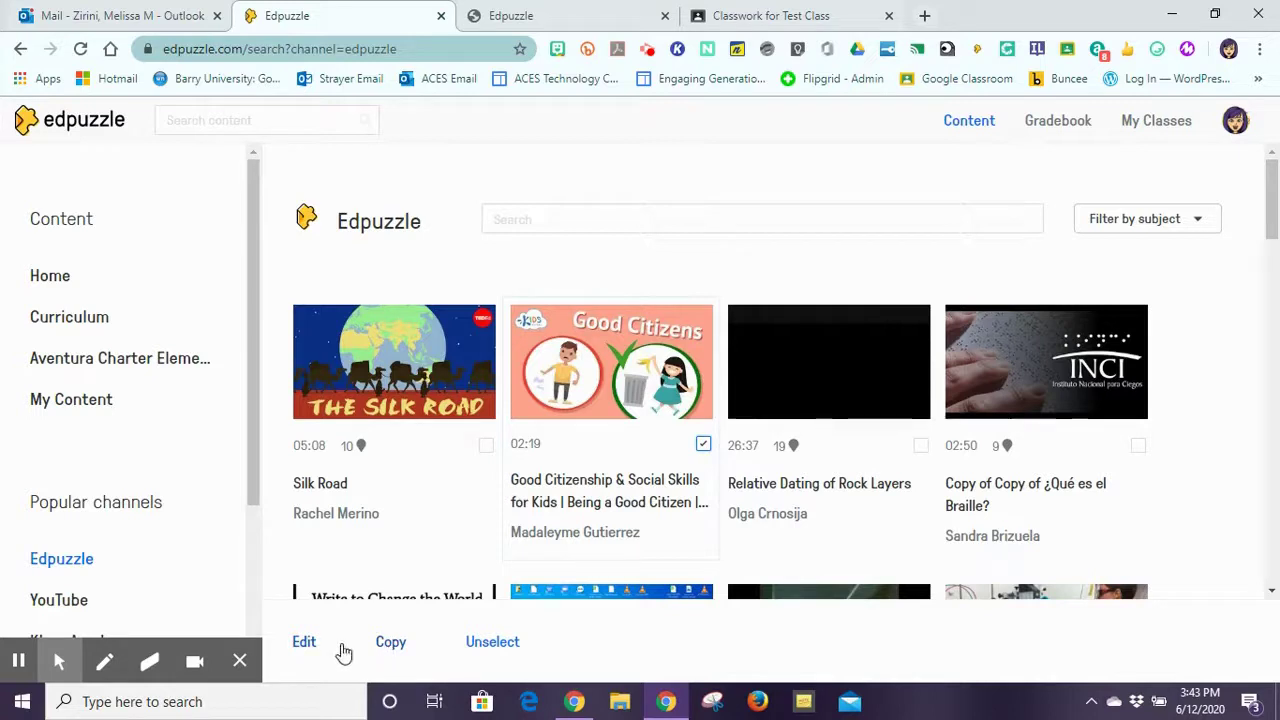
left_click(303, 643)
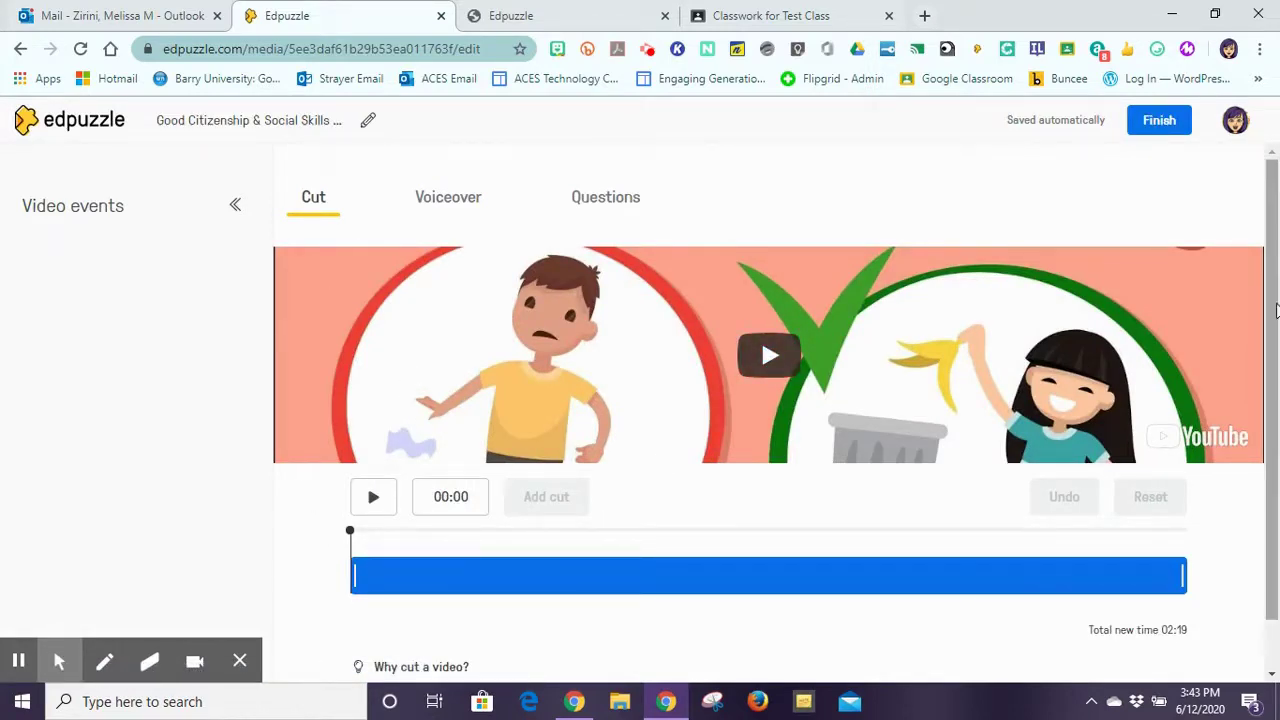
Look over the Cut editor, then play the video and pause it at 00:19.
left_click_drag(1273, 300, 1274, 385)
left_click(1270, 186)
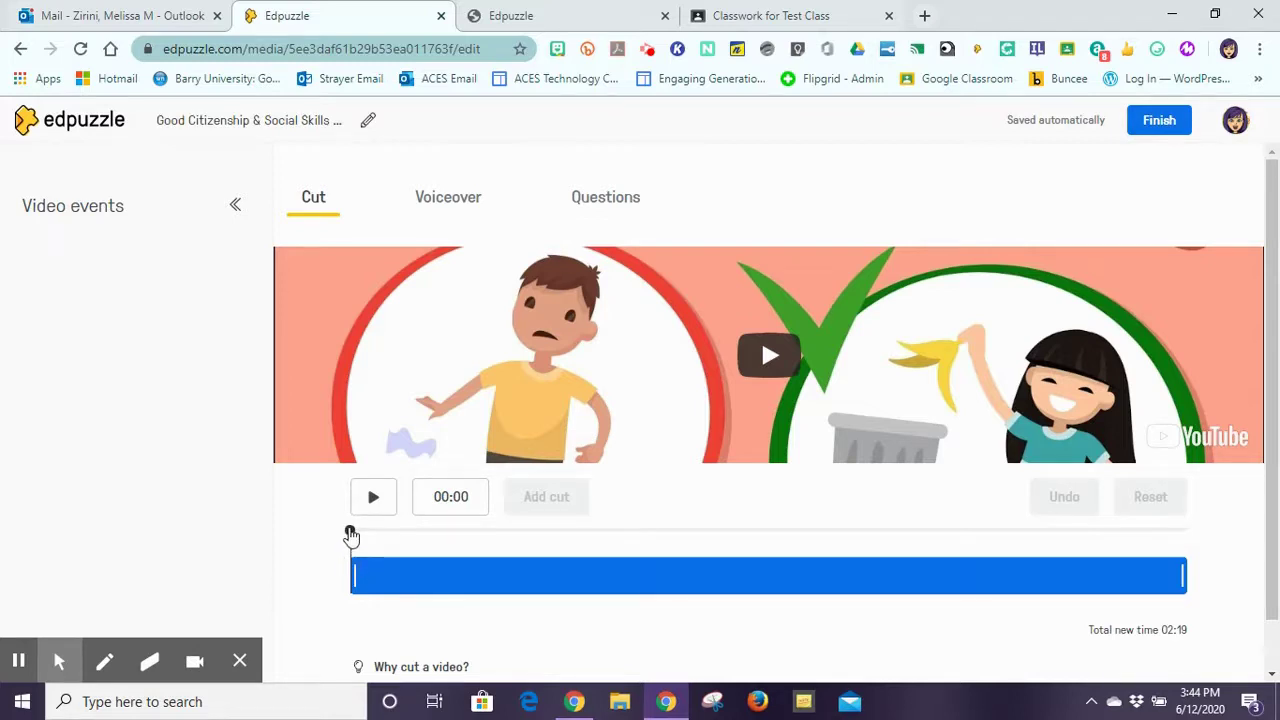
mouse_move(350, 537)
left_mouse_down()
mouse_move(451, 523)
mouse_move(357, 537)
left_mouse_up()
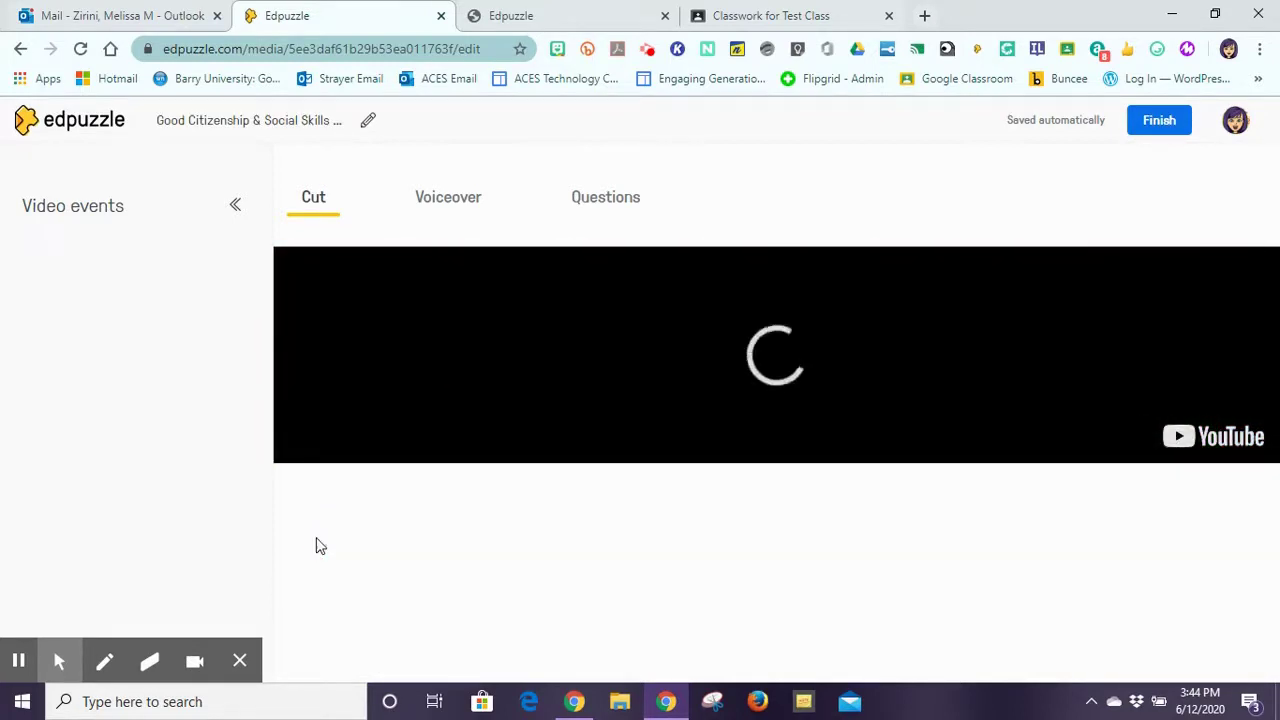
left_click(374, 500)
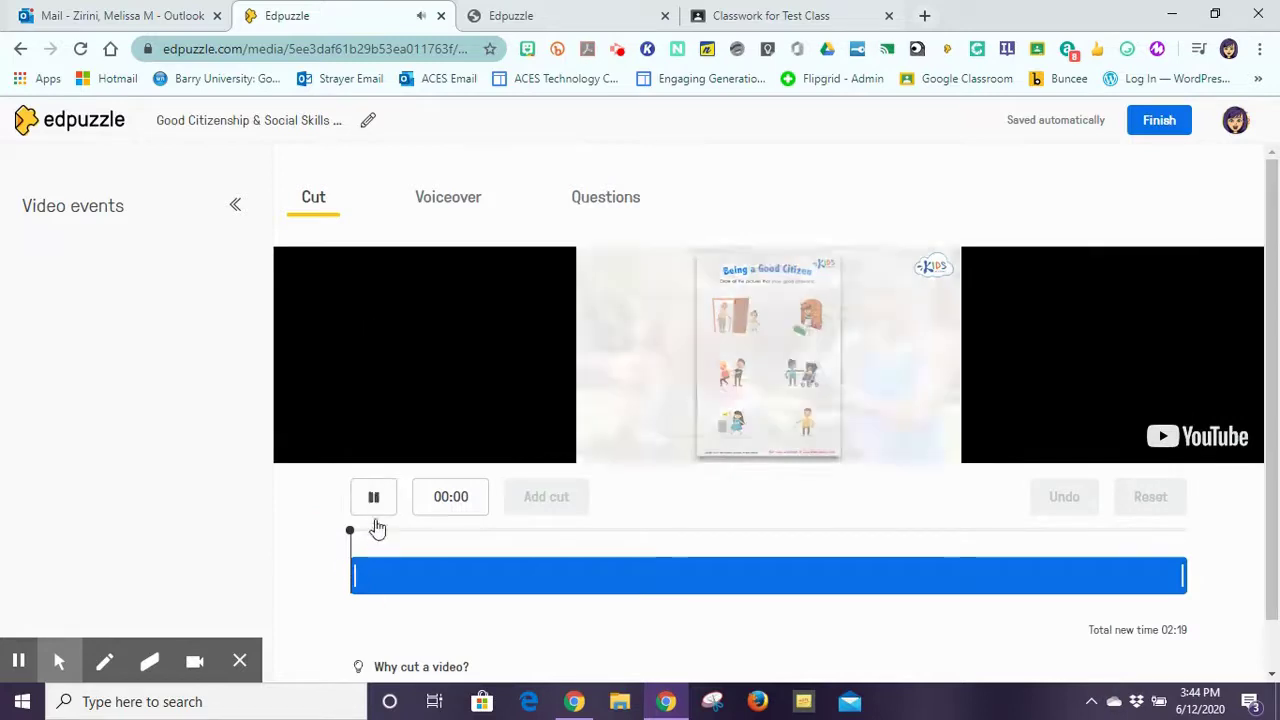
left_click(374, 500)
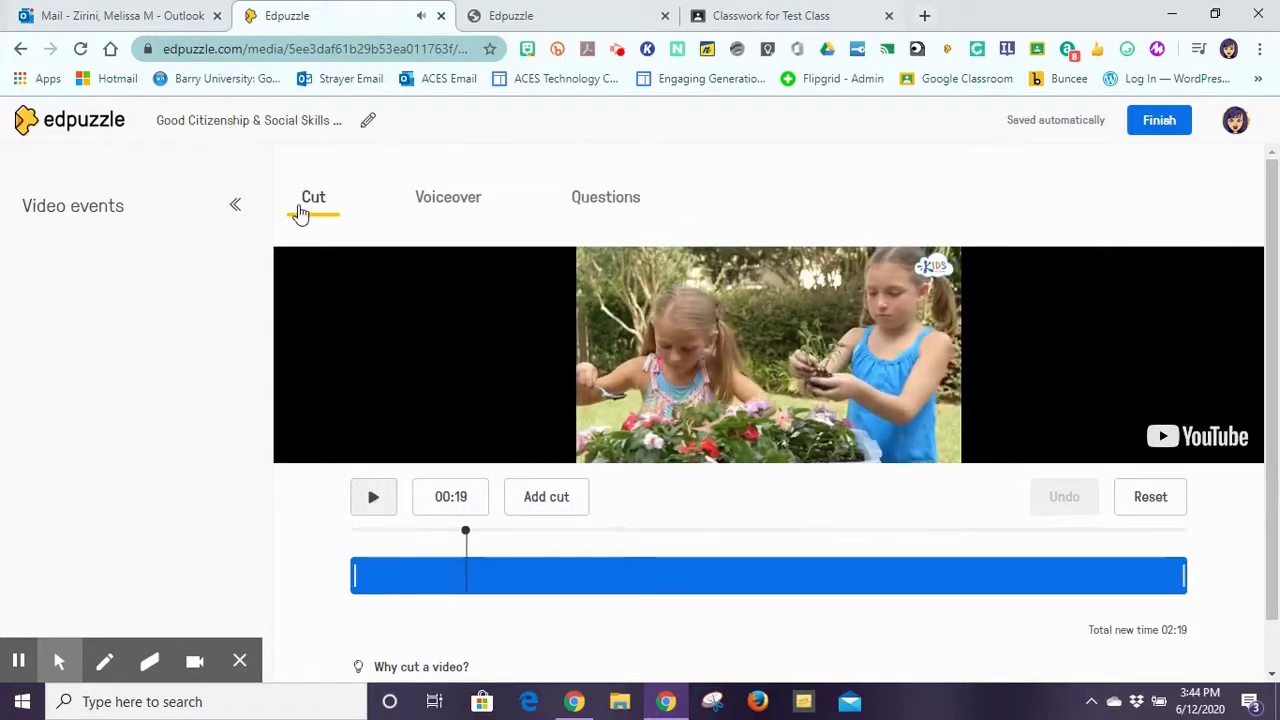
View the Voiceover recording options and move on to the Questions stage of the video editor.
left_click(457, 205)
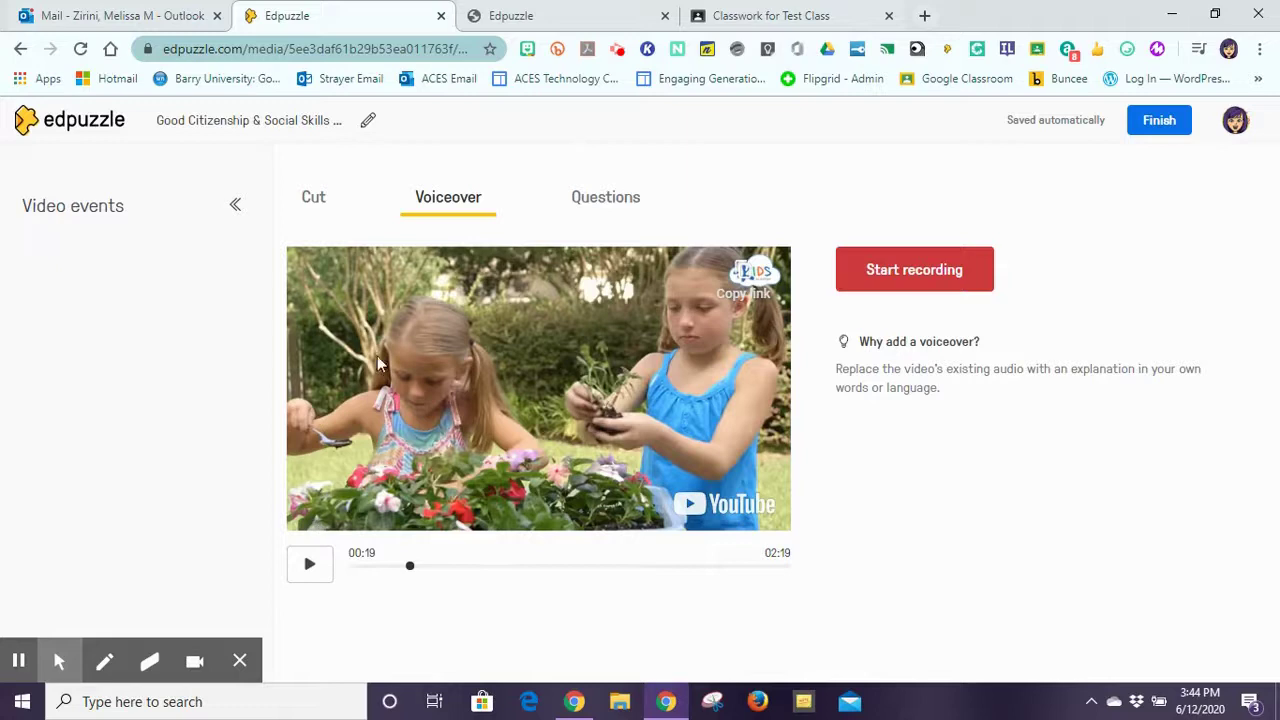
left_click(588, 199)
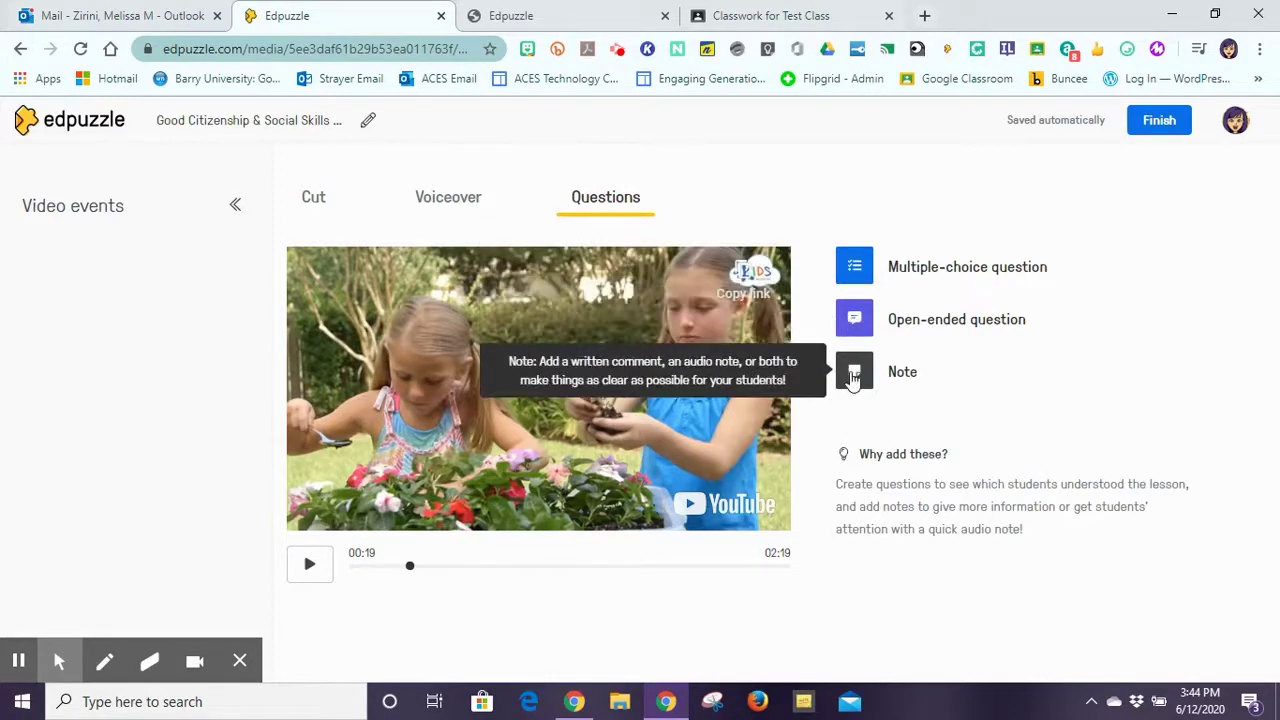
Start a multiple-choice question at 00:19 and switch both answer choices to their feedback fields.
left_click(854, 268)
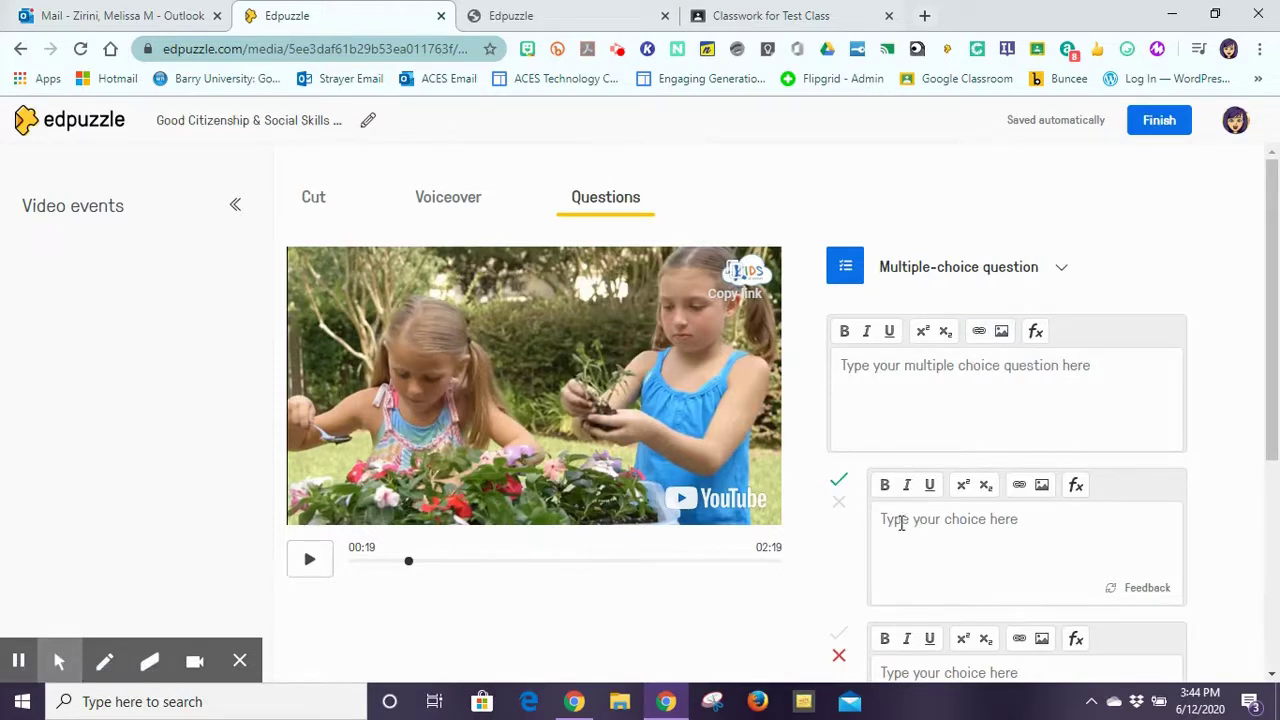
scroll(1272, 316, "down", 3)
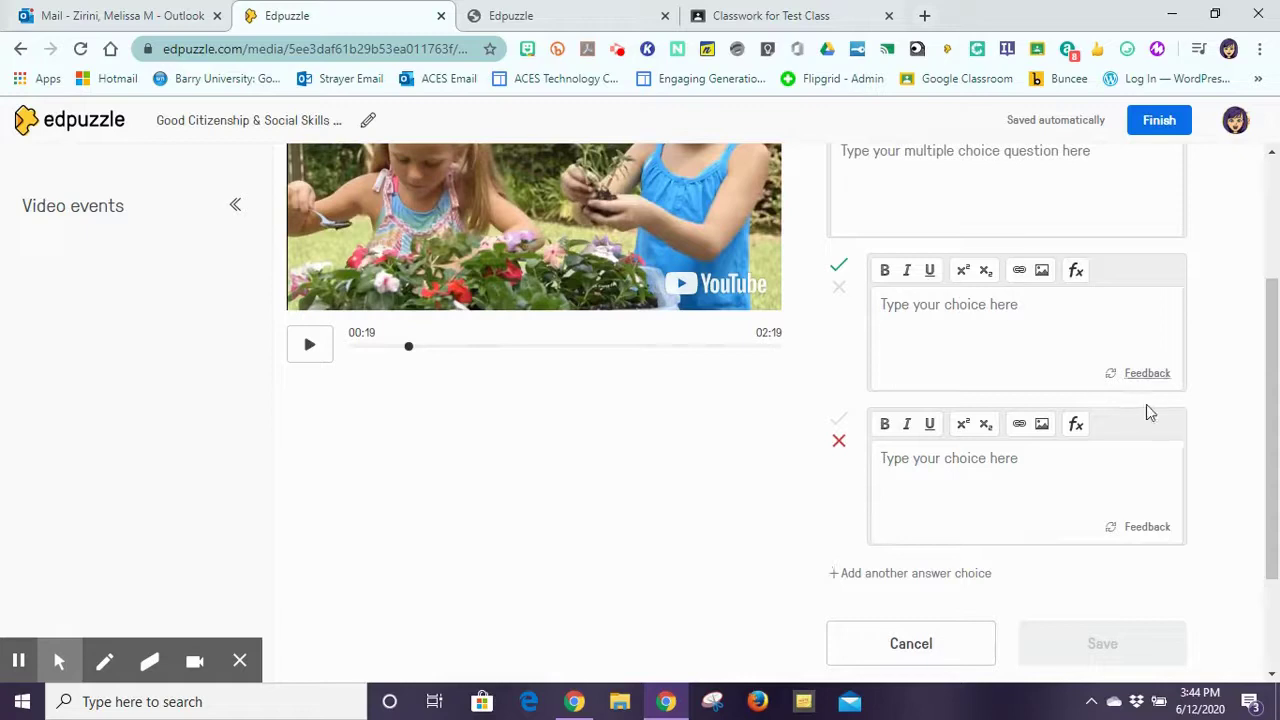
left_click(1145, 374)
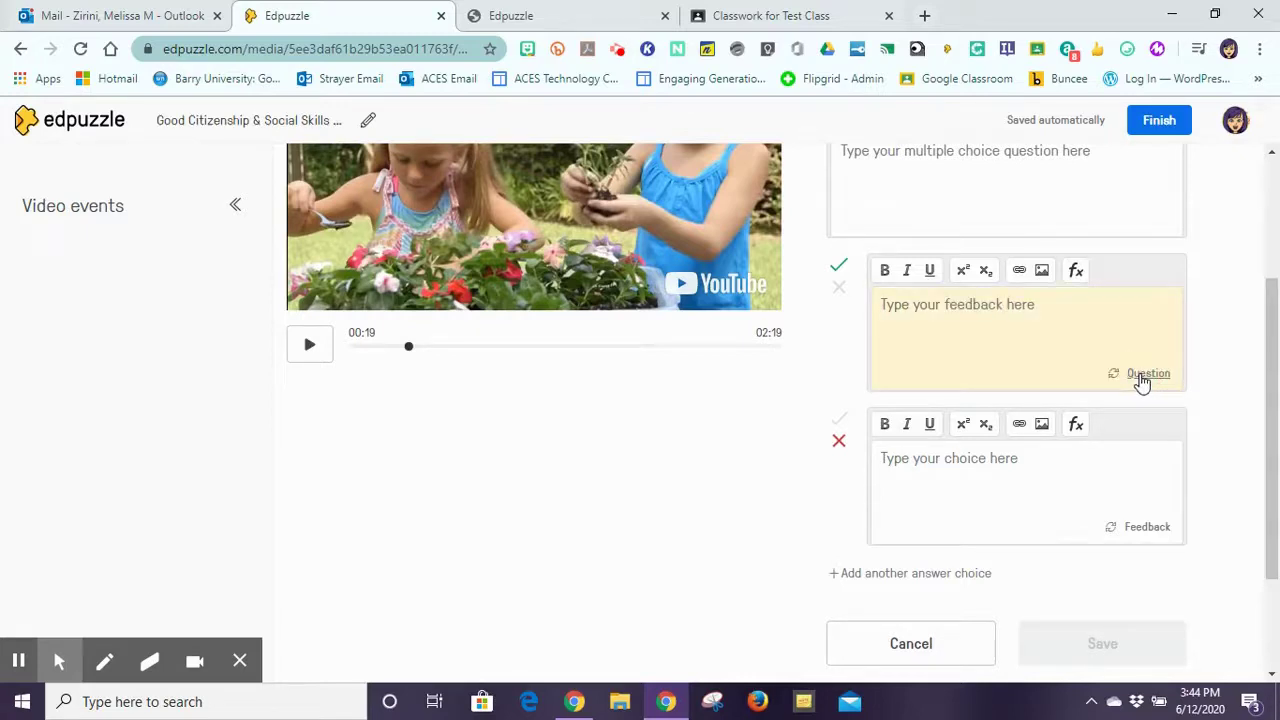
left_click(973, 327)
left_click(902, 462)
left_click(1118, 530)
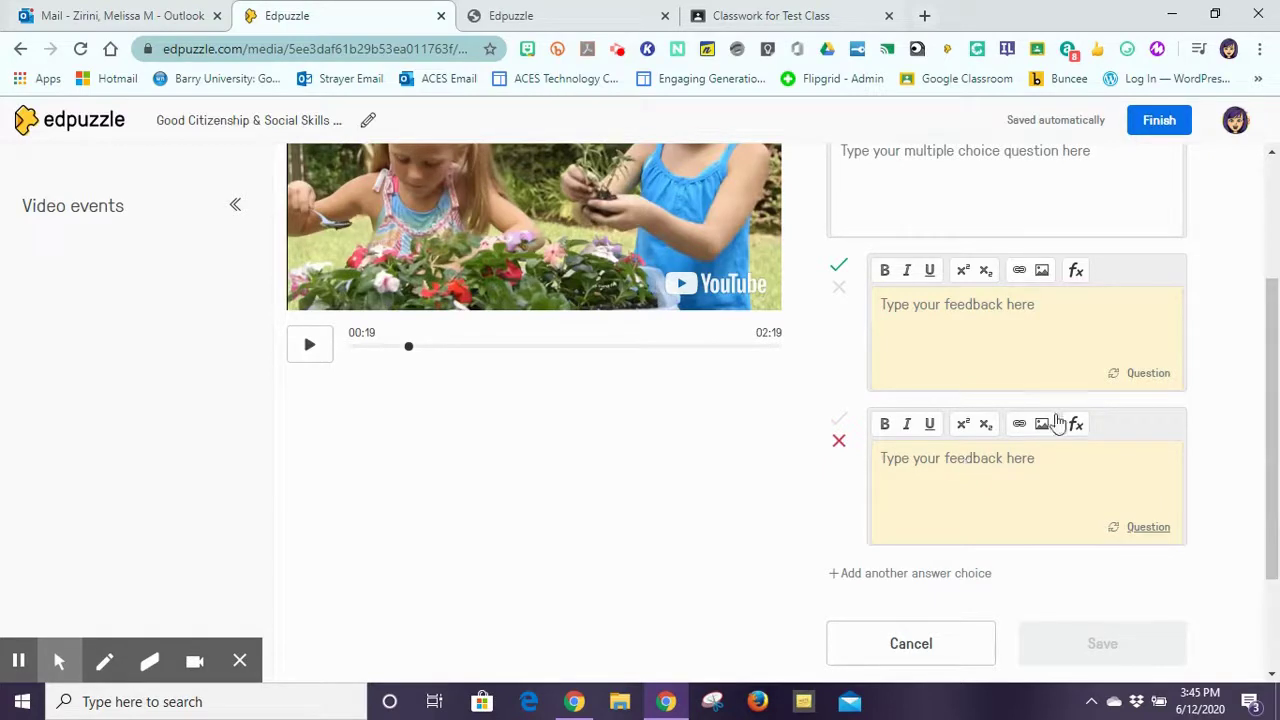
Enter placeholder feedback "grrgrgrrg" for the incorrect answer and "rgrrgrg" for the correct answer.
left_click_drag(1271, 448, 1277, 335)
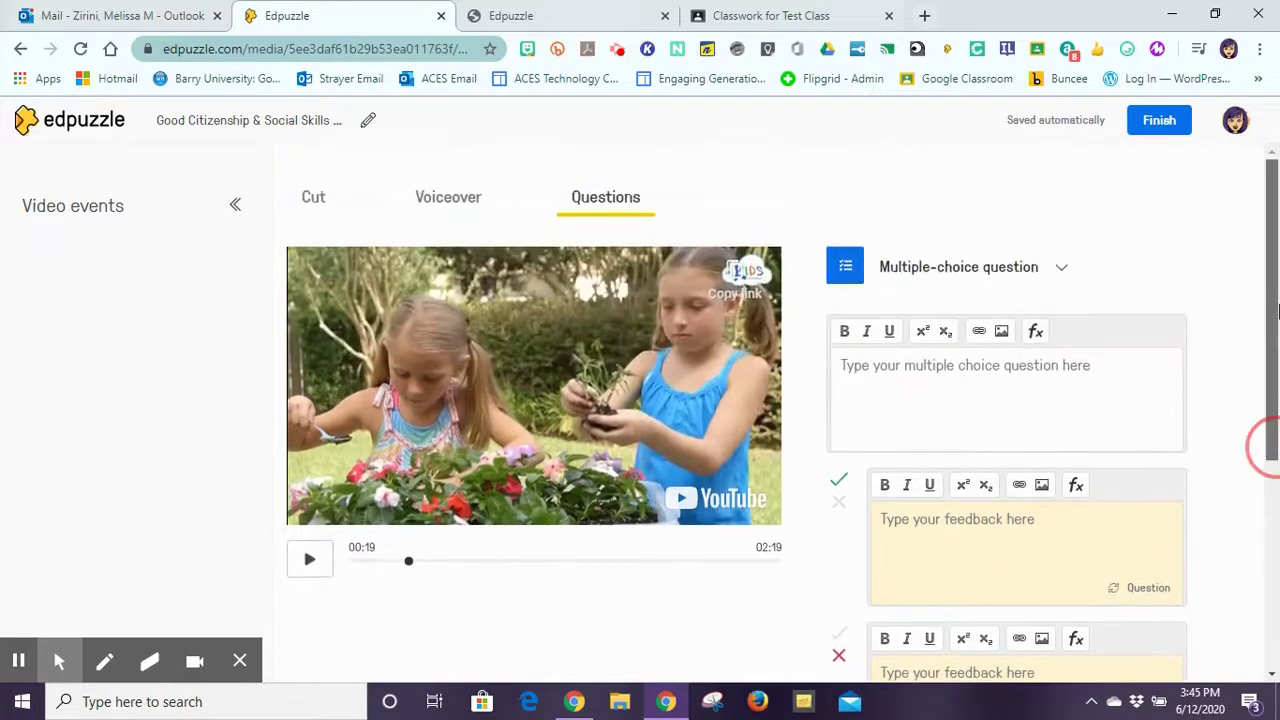
scroll(1263, 443, "down", 3)
left_click(967, 359)
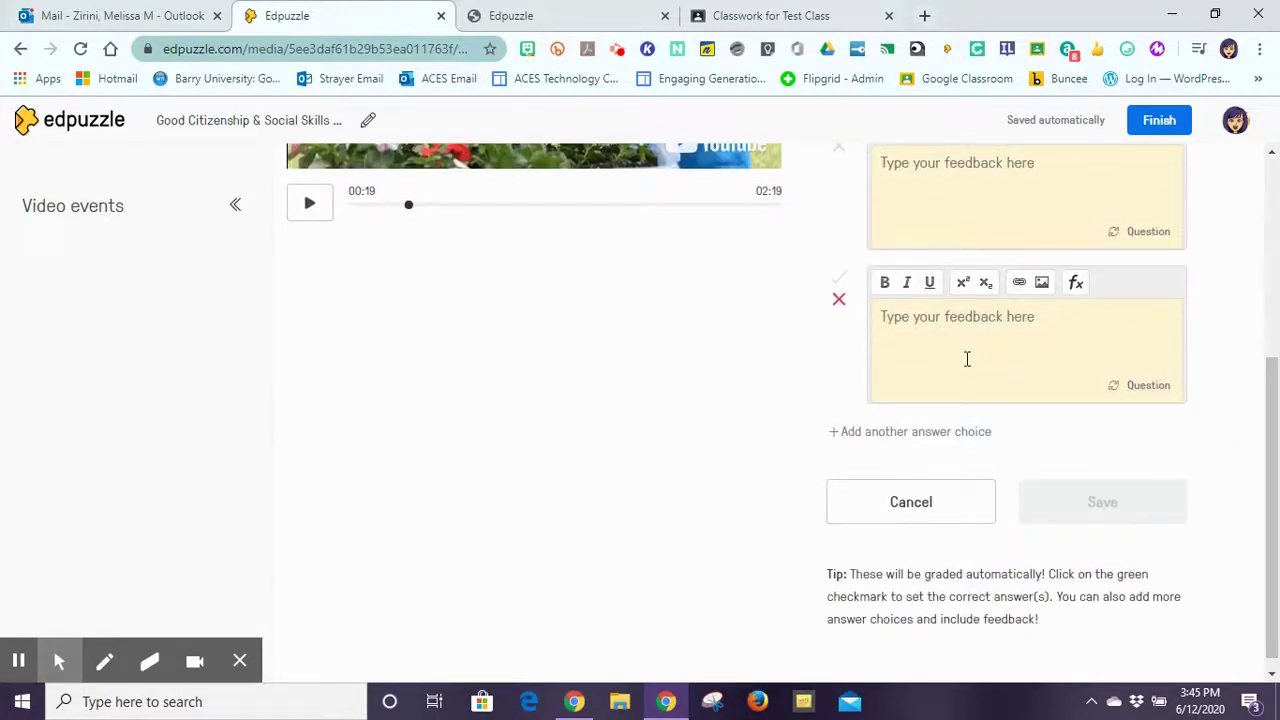
type("grrgr")
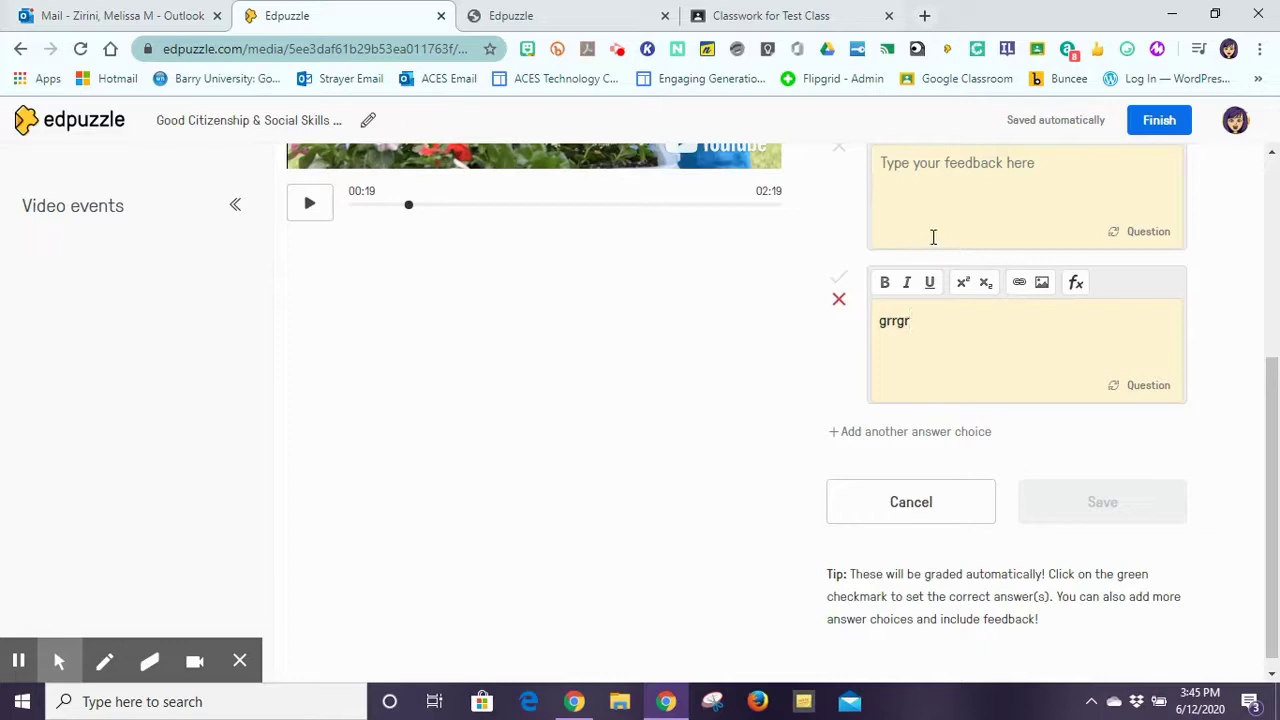
type("grrgrgrrgrg")
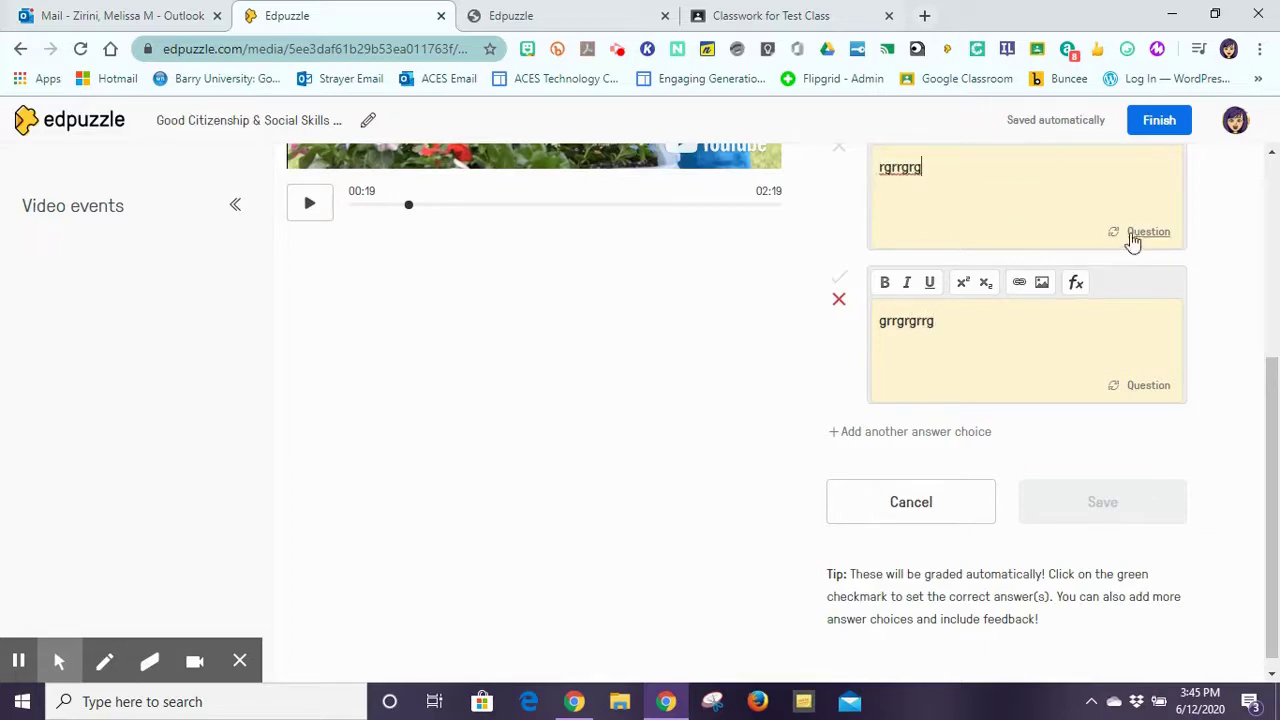
Enter "grrrr" as the correct answer choice and "adsede" as the question text, then discard the multiple-choice question.
left_click(1133, 238)
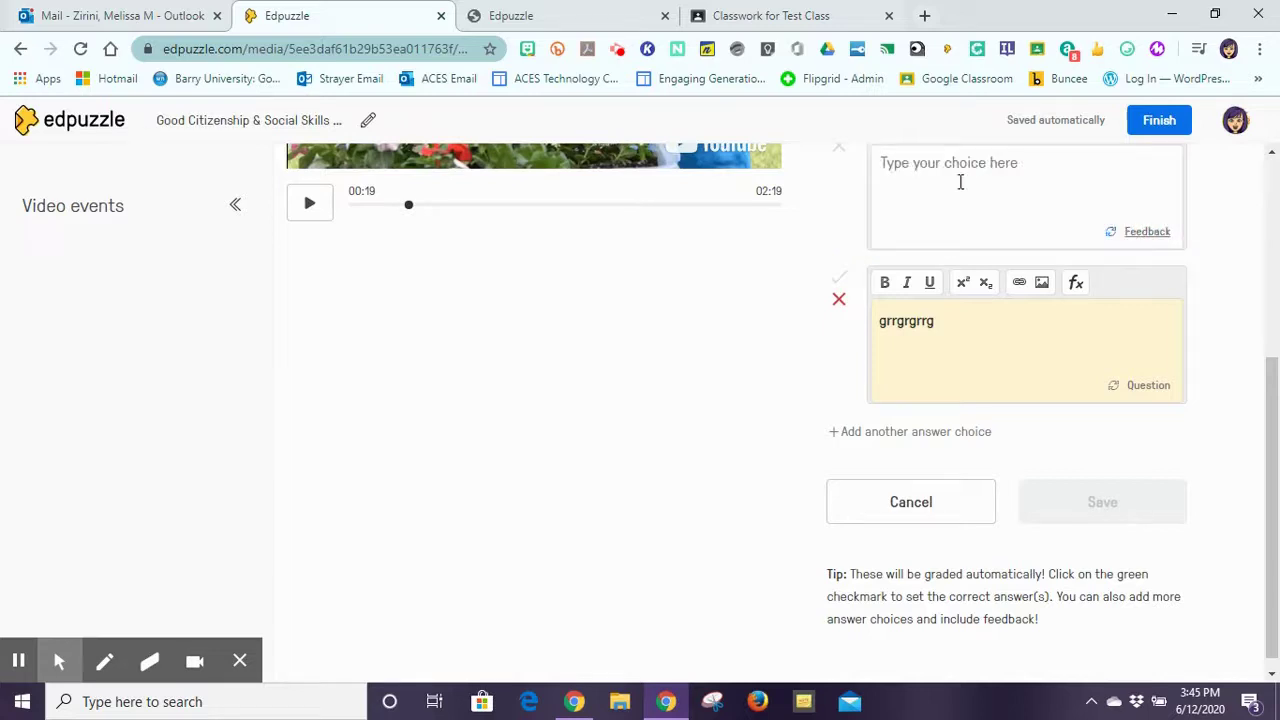
left_click(886, 158)
type("grrrr")
left_click_drag(1270, 466, 1270, 368)
left_click(1029, 195)
type("a")
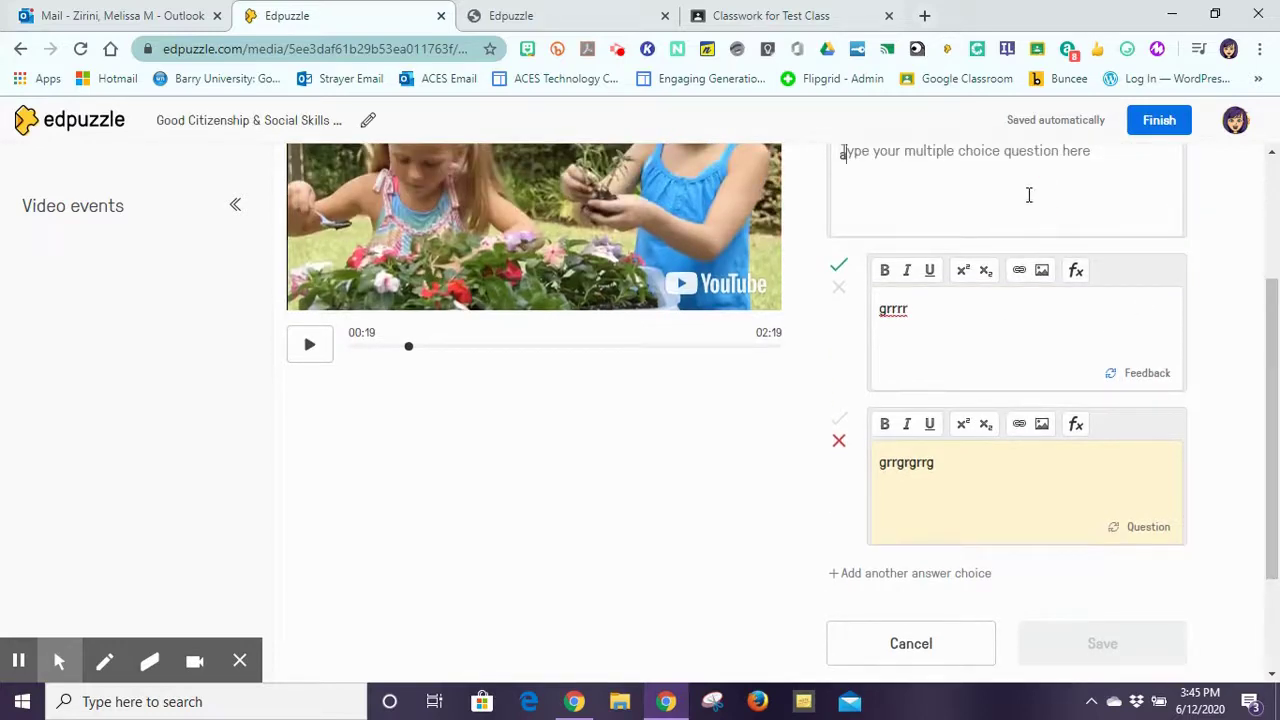
type("dsede")
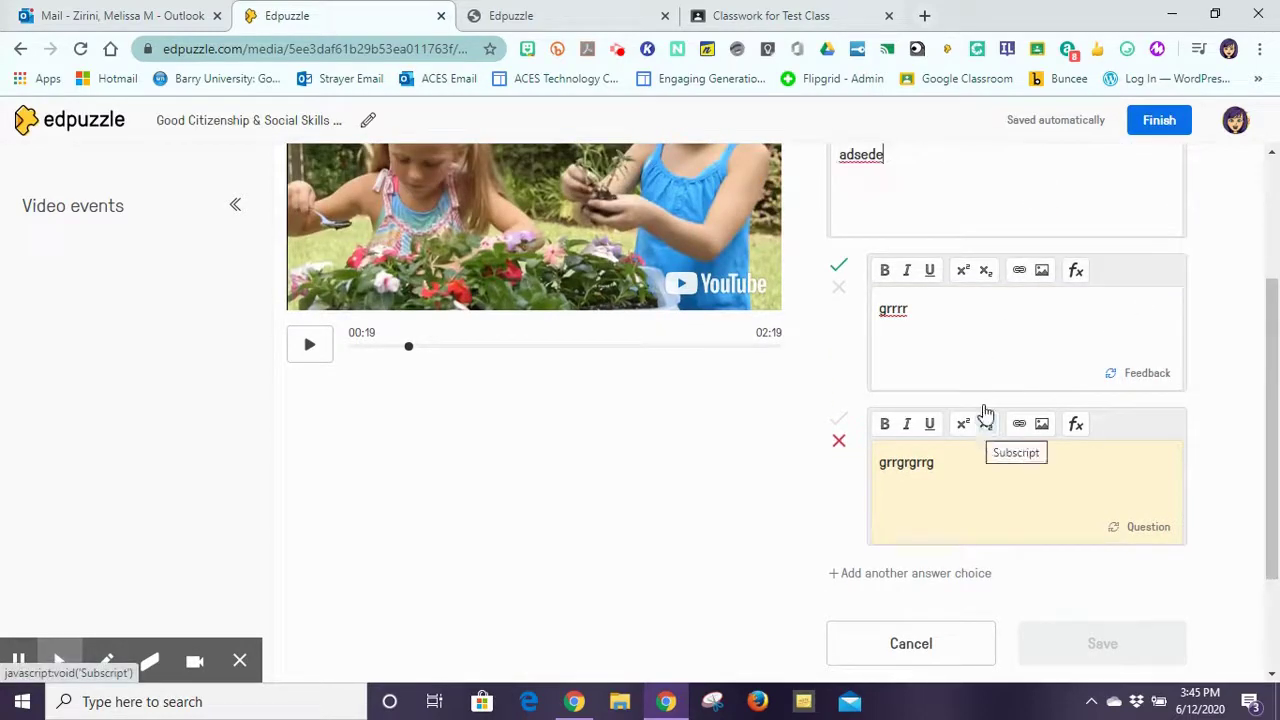
left_click(1000, 337)
left_click_drag(1274, 354, 1266, 409)
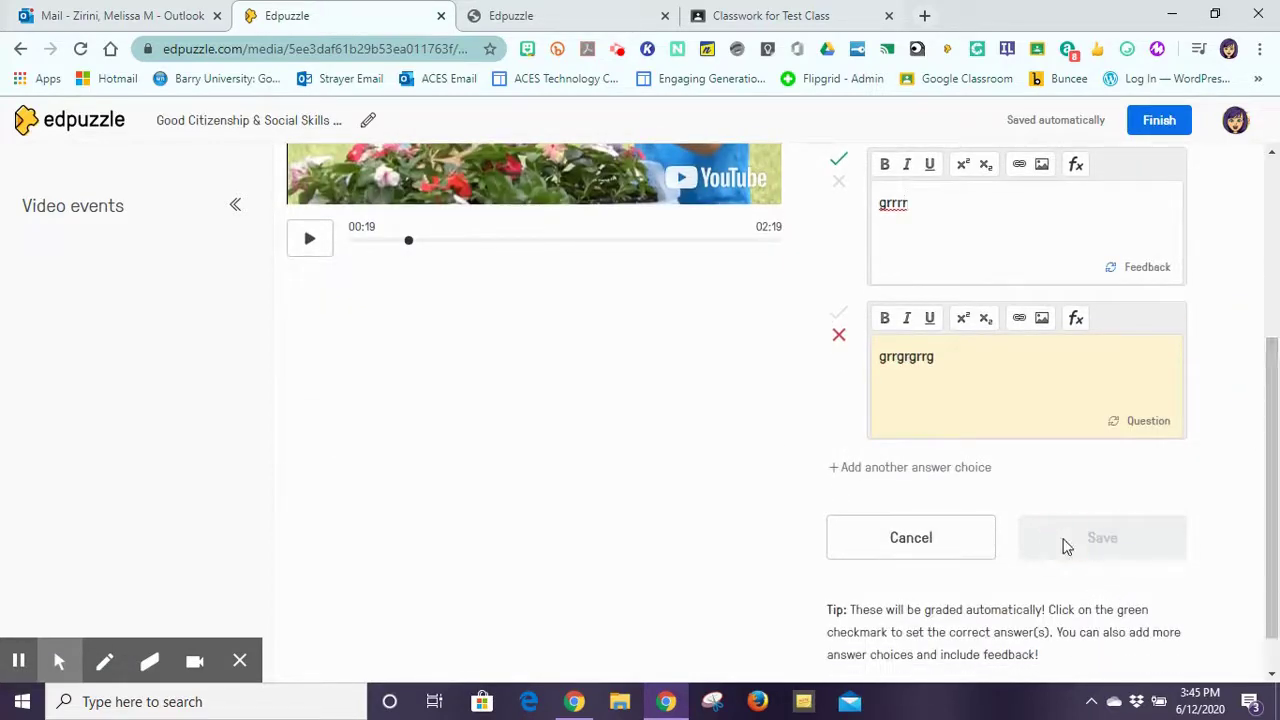
left_click(904, 550)
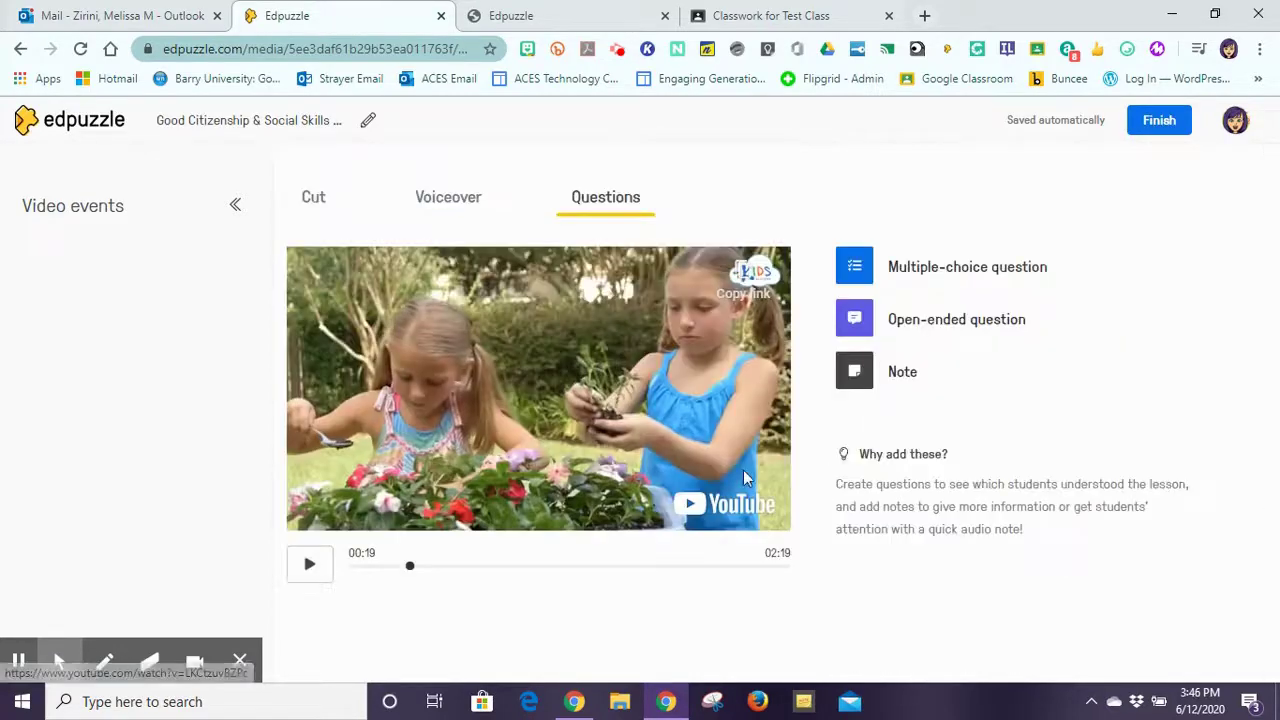
Stop the video playback, move the video to 00:51 and start an open-ended question there.
left_click(743, 470)
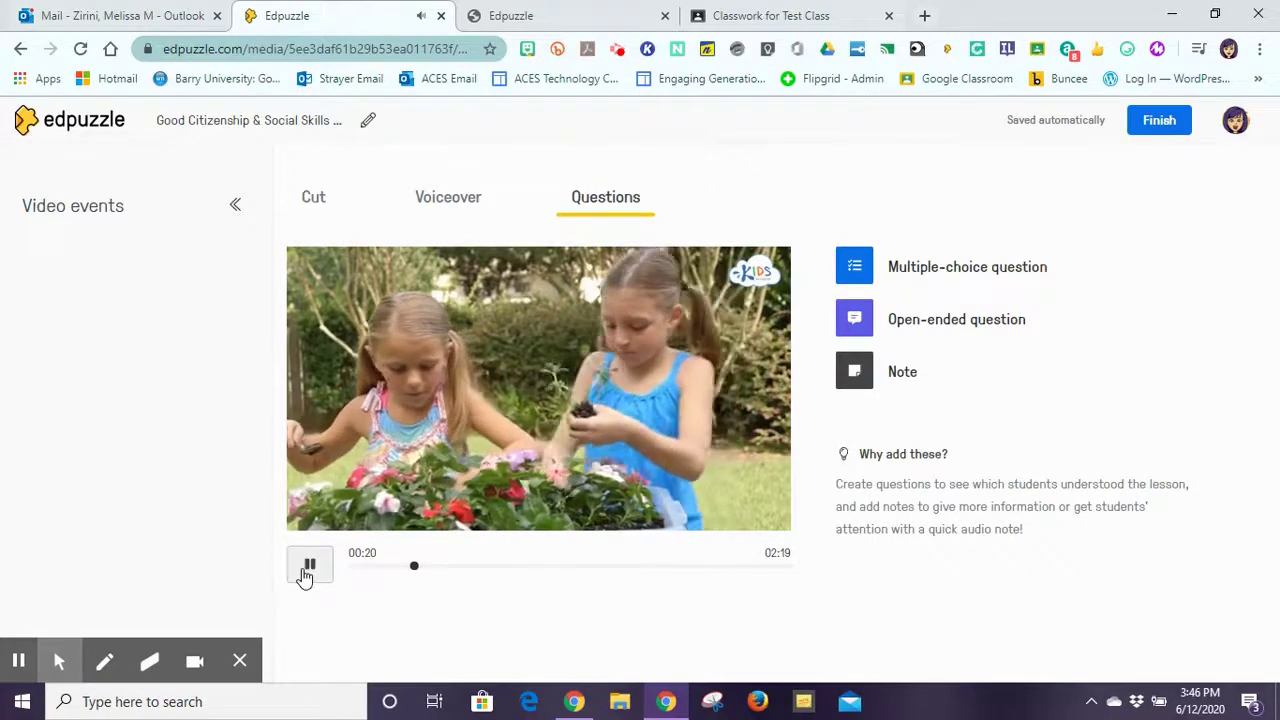
left_click(307, 566)
left_click(513, 568)
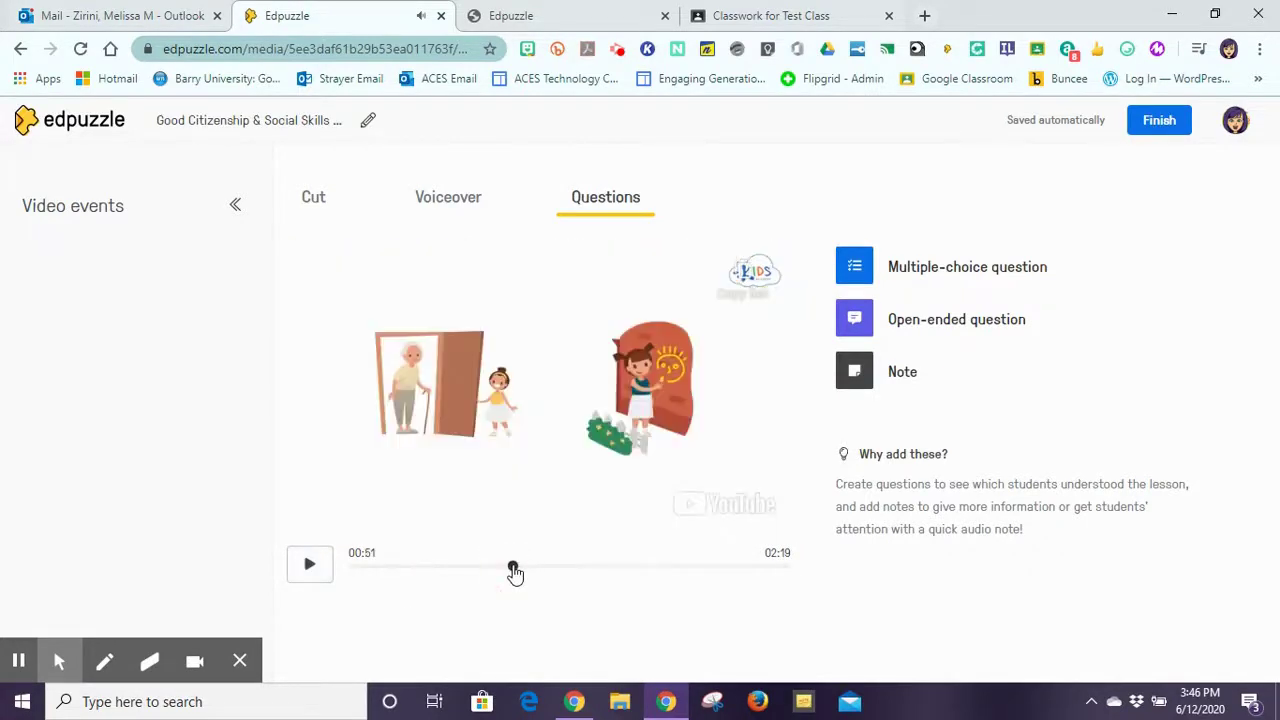
left_click(913, 328)
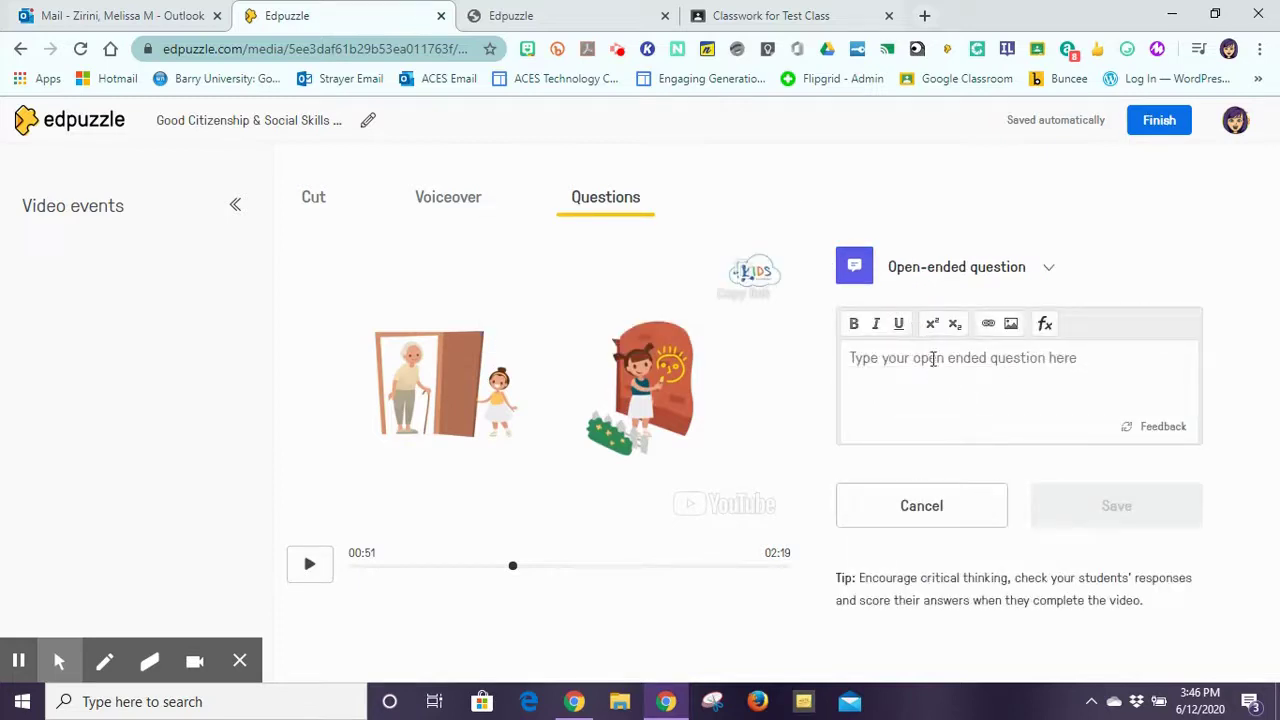
Move the video to 01:21, switch the open-ended question to a Note, and finish editing the video without adding it.
left_click(607, 566)
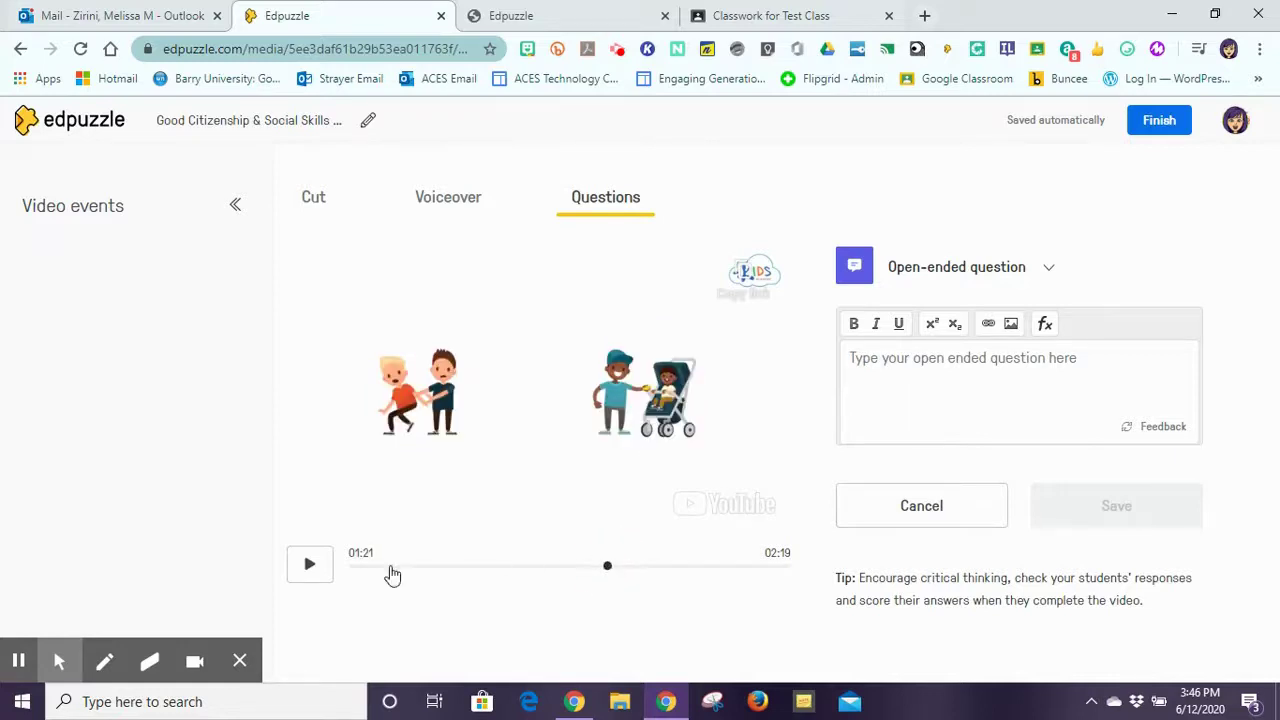
left_click(938, 275)
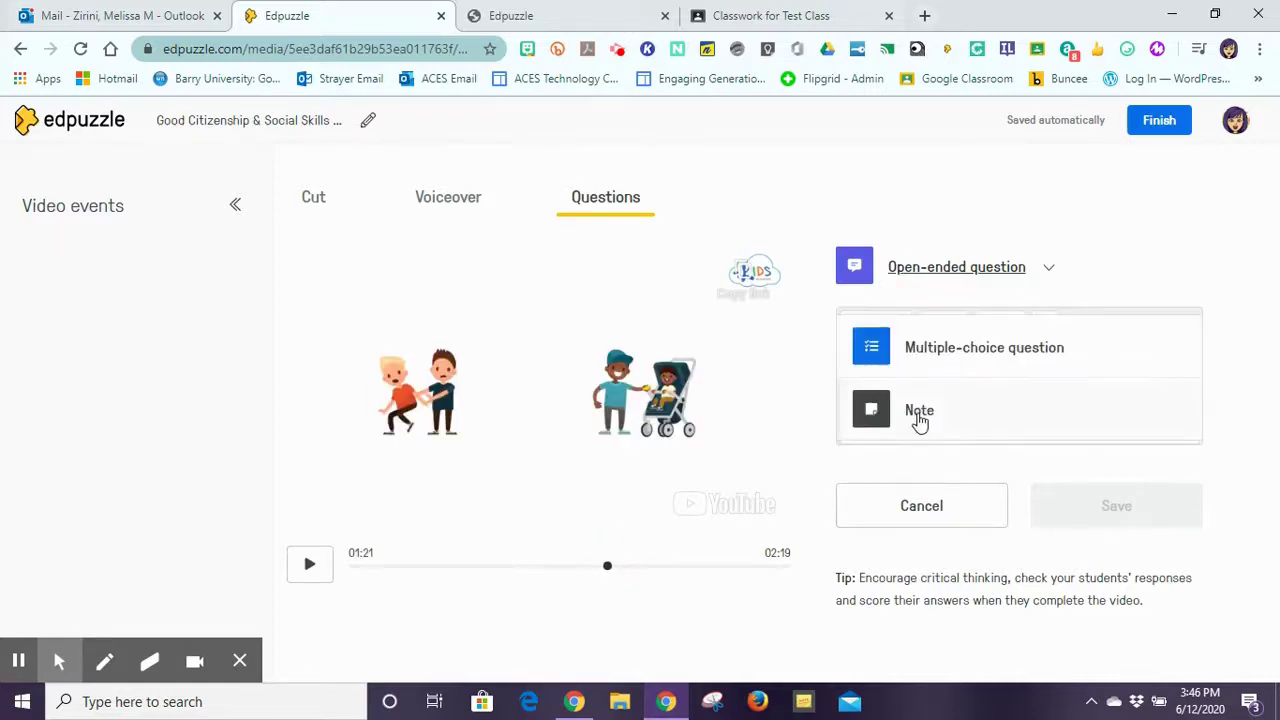
left_click(918, 414)
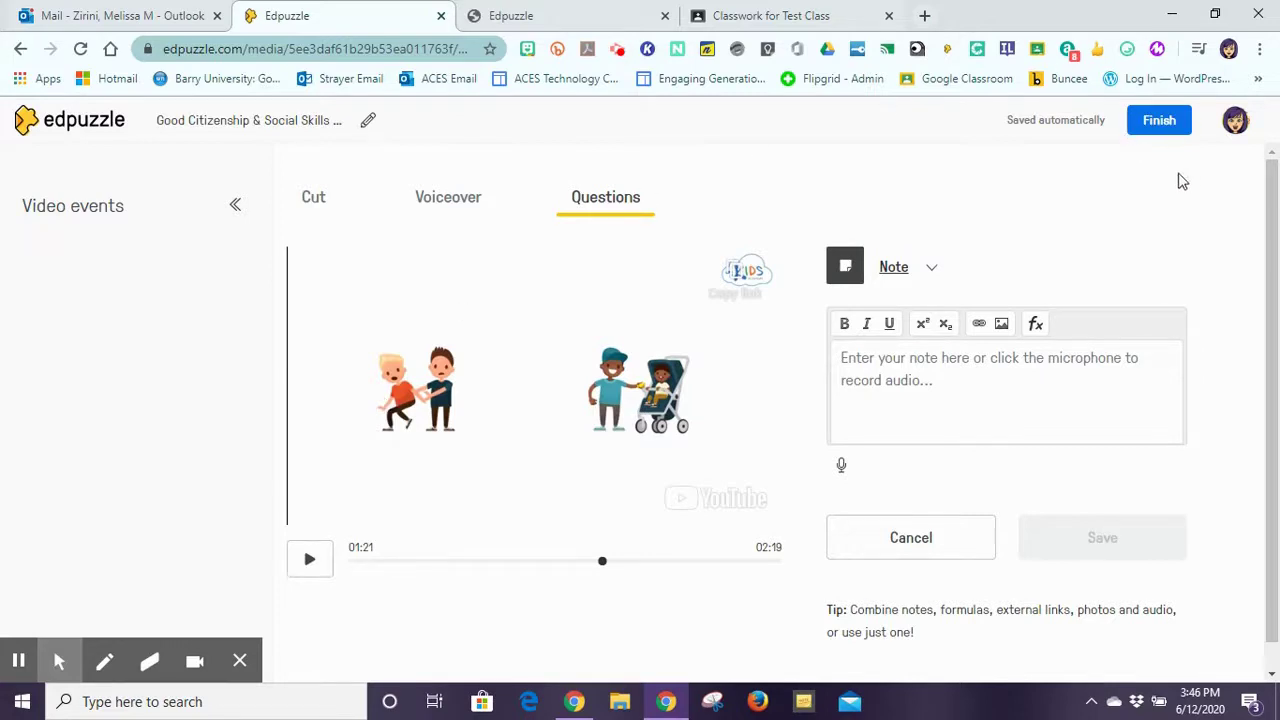
left_click(1159, 121)
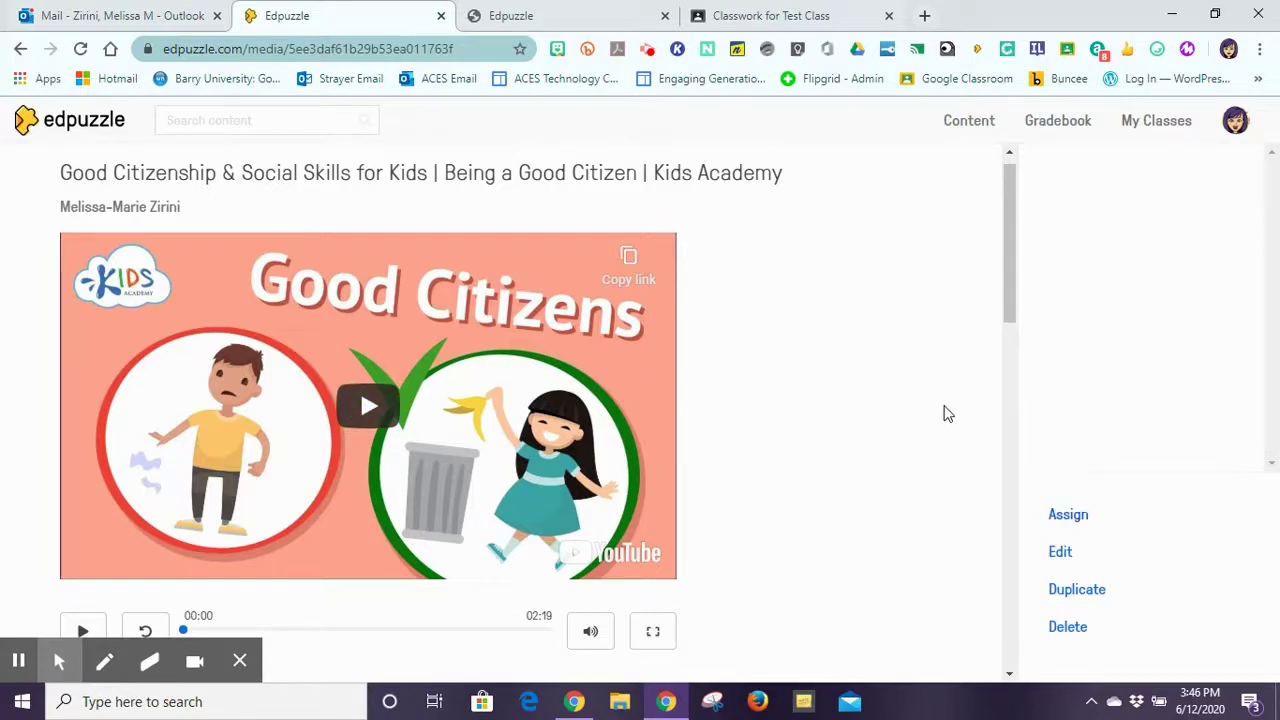
Open the class list and review which Google Classroom classes can be imported.
left_click(1137, 125)
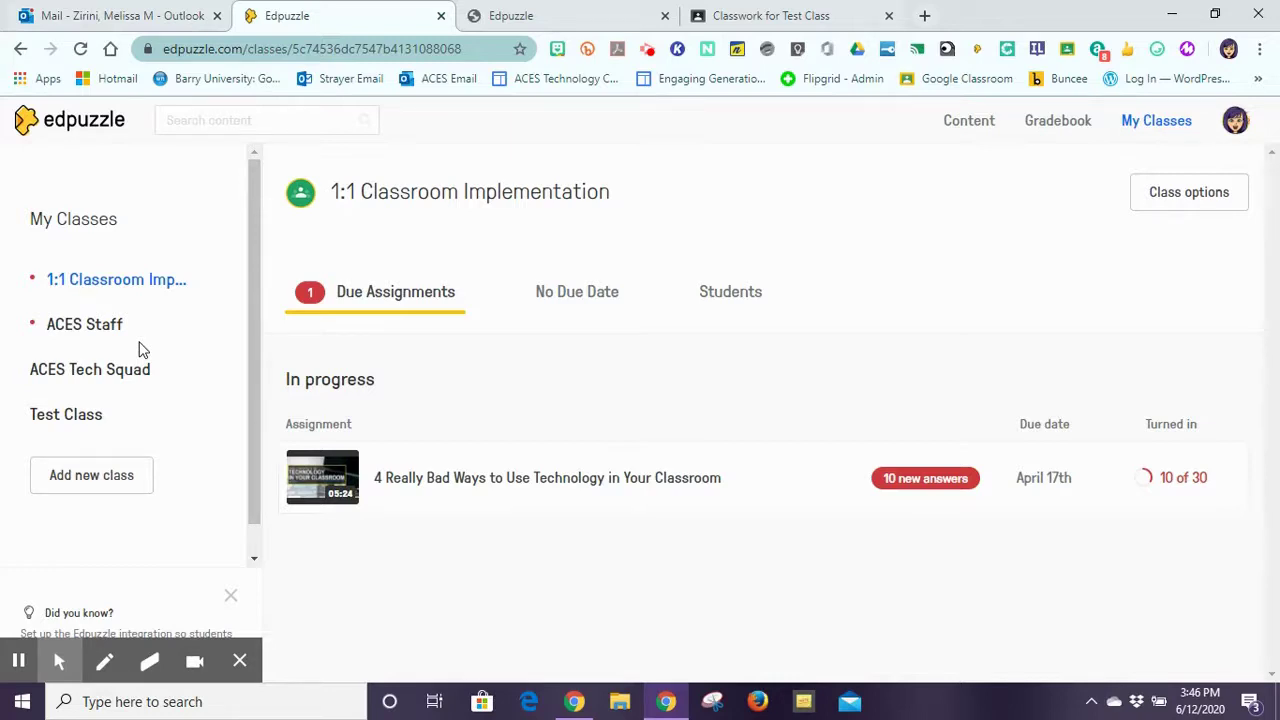
left_click_drag(252, 242, 251, 340)
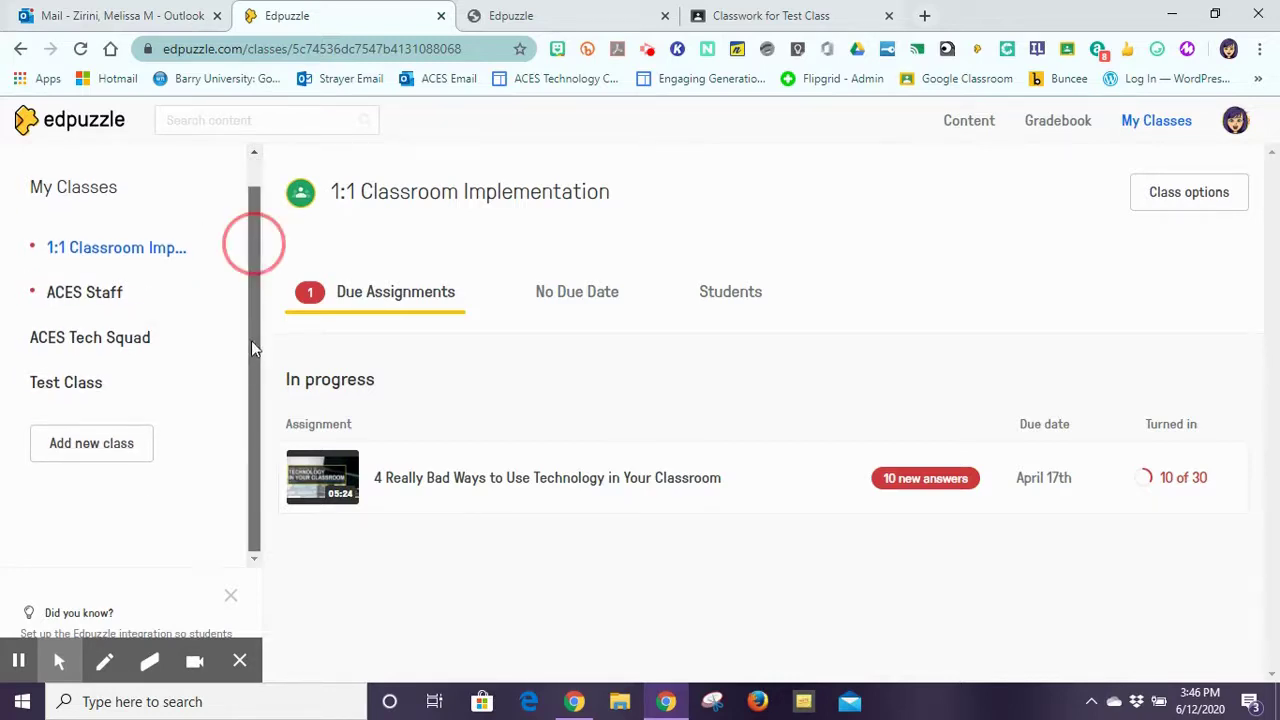
left_click(88, 456)
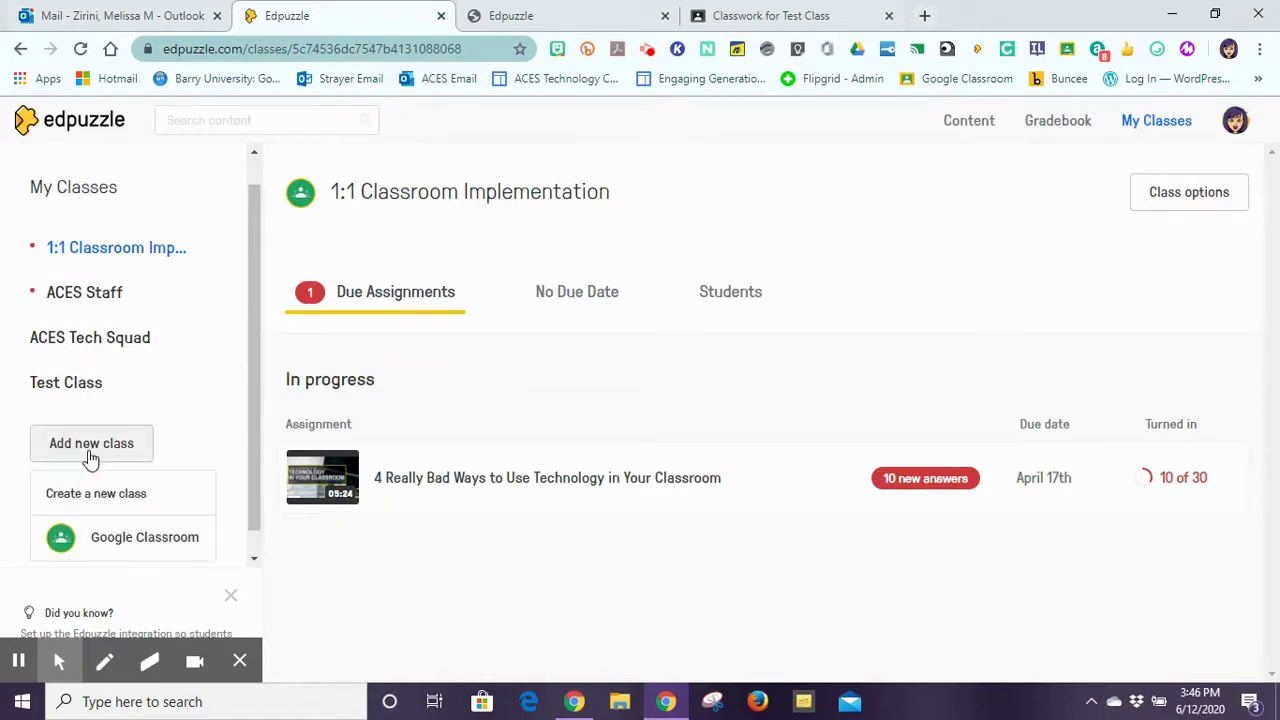
left_click(116, 545)
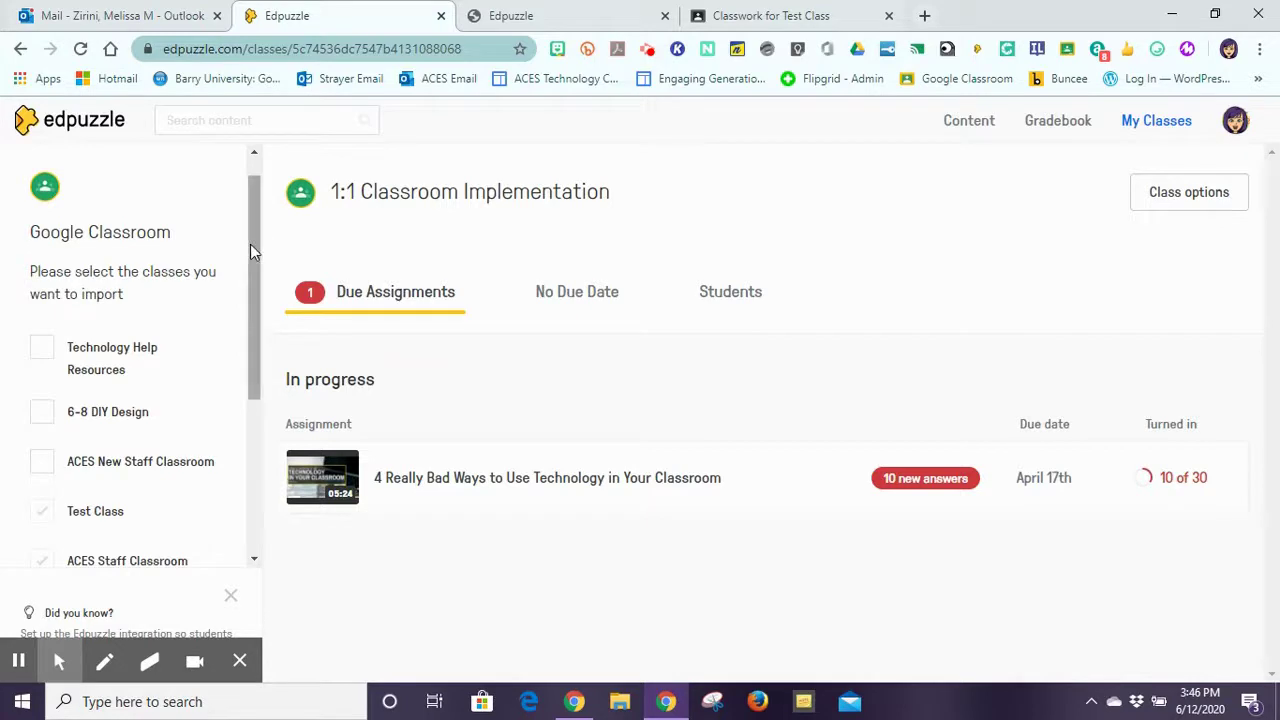
left_click_drag(251, 250, 242, 406)
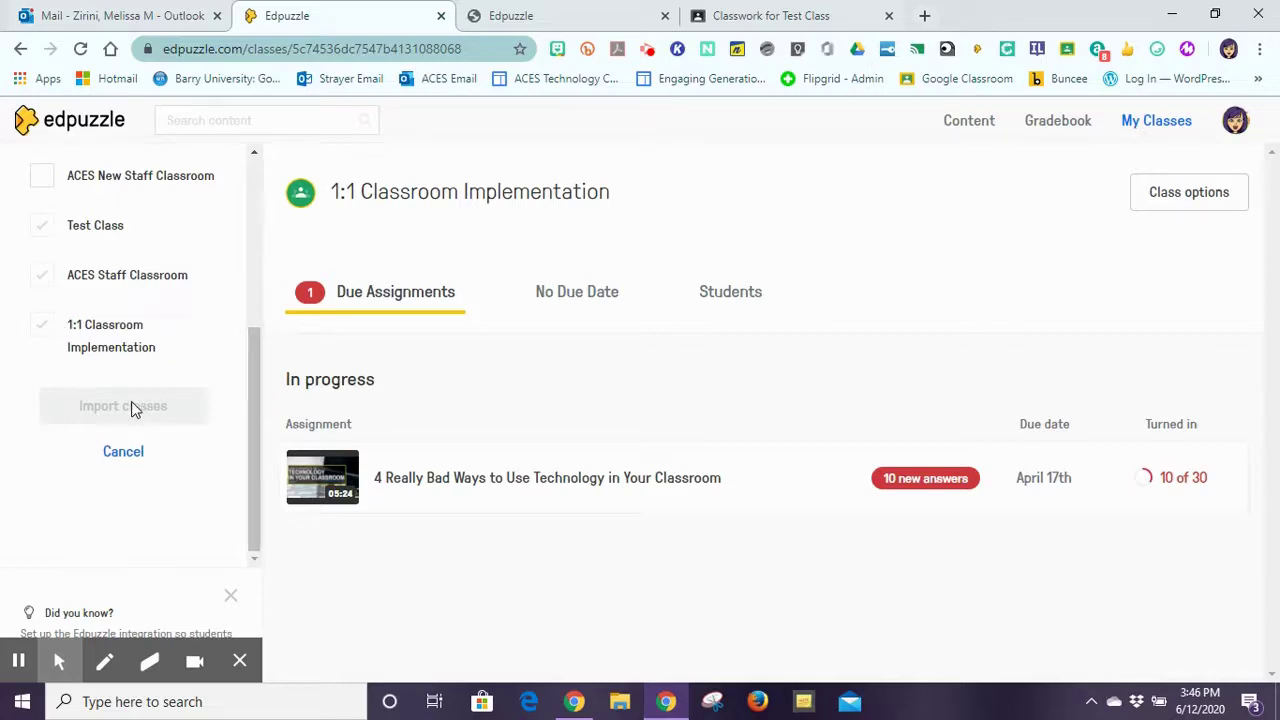
left_click_drag(257, 420, 171, 231)
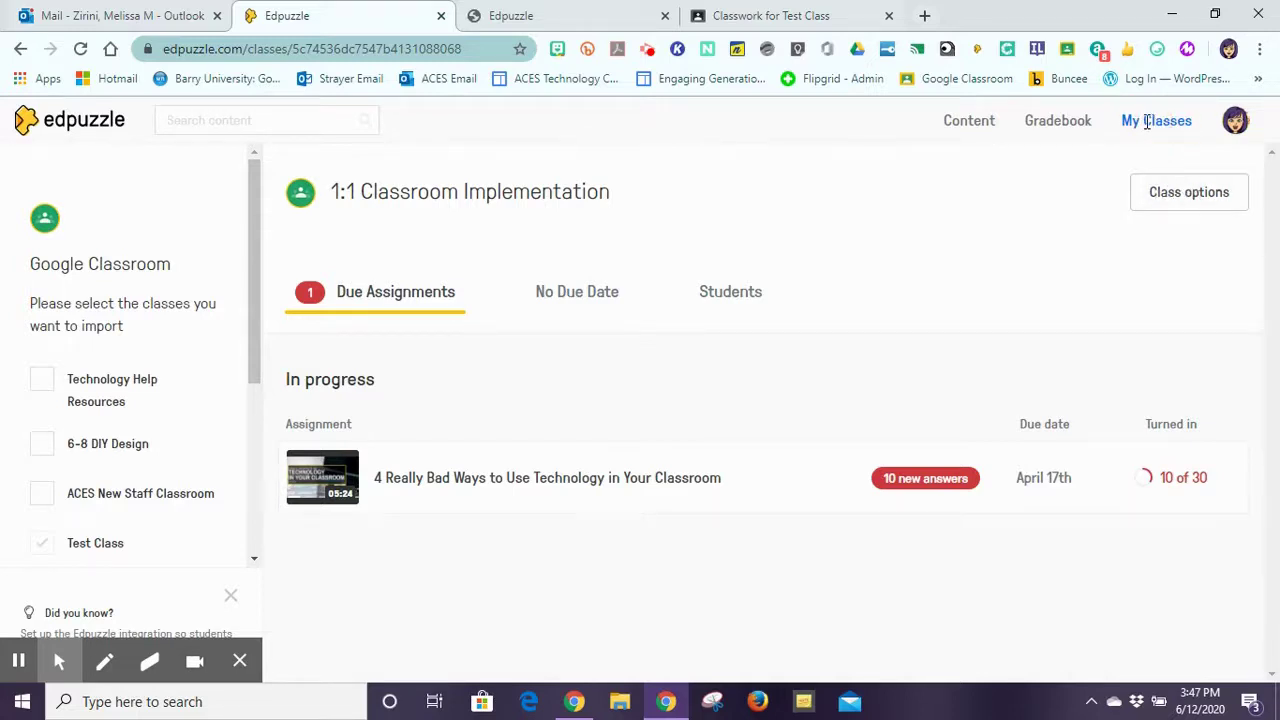
View the class options of 1:1 Classroom Implementation, close them, and cancel the Google Classroom import.
left_click(1190, 194)
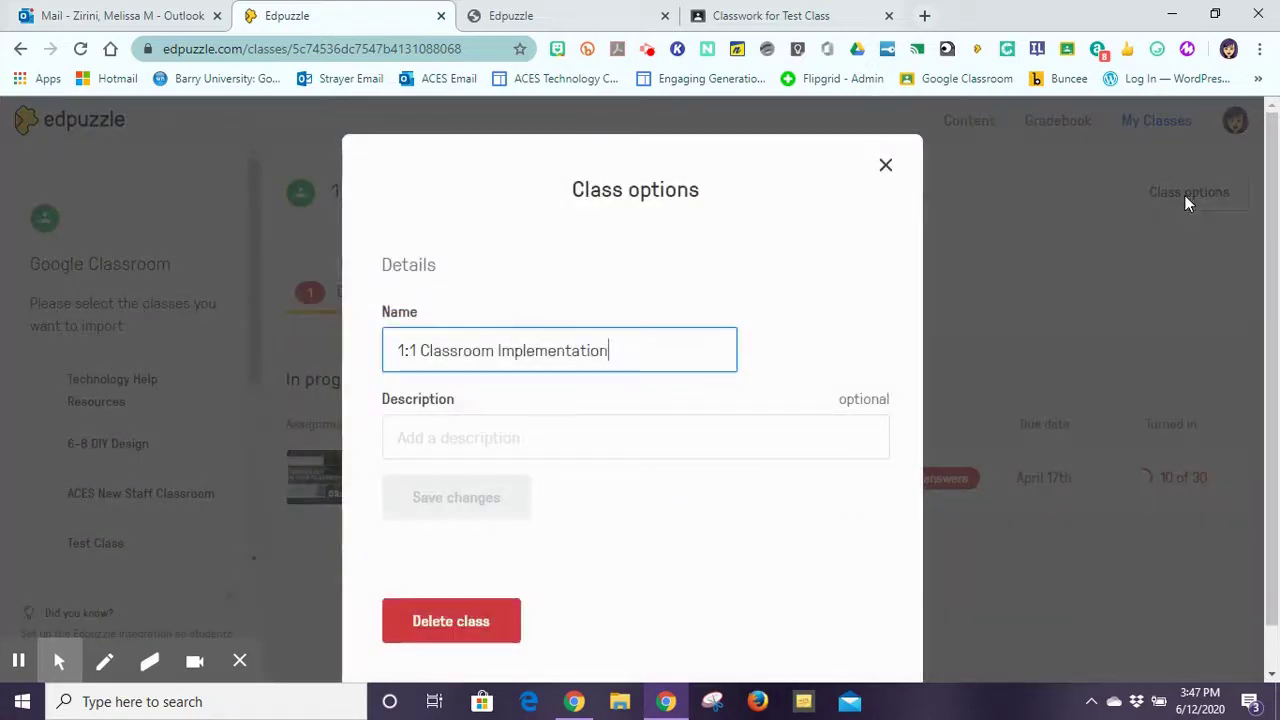
left_click(885, 167)
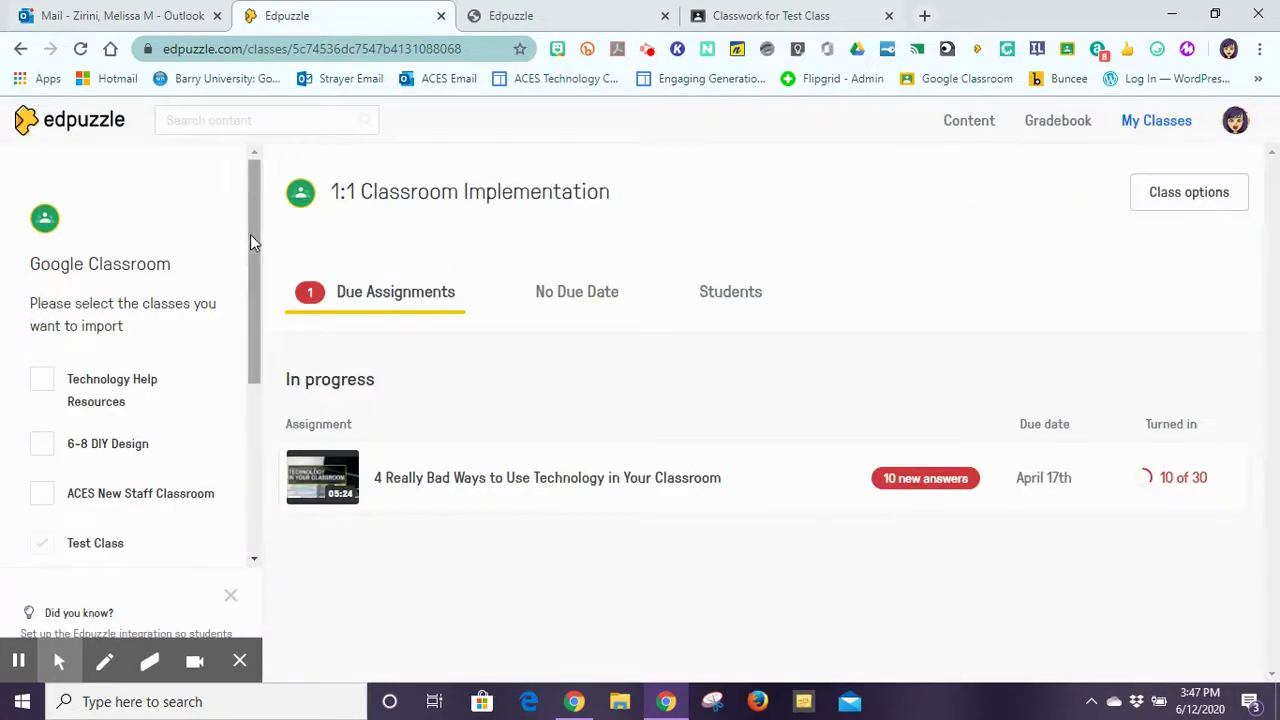
left_click_drag(251, 236, 244, 473)
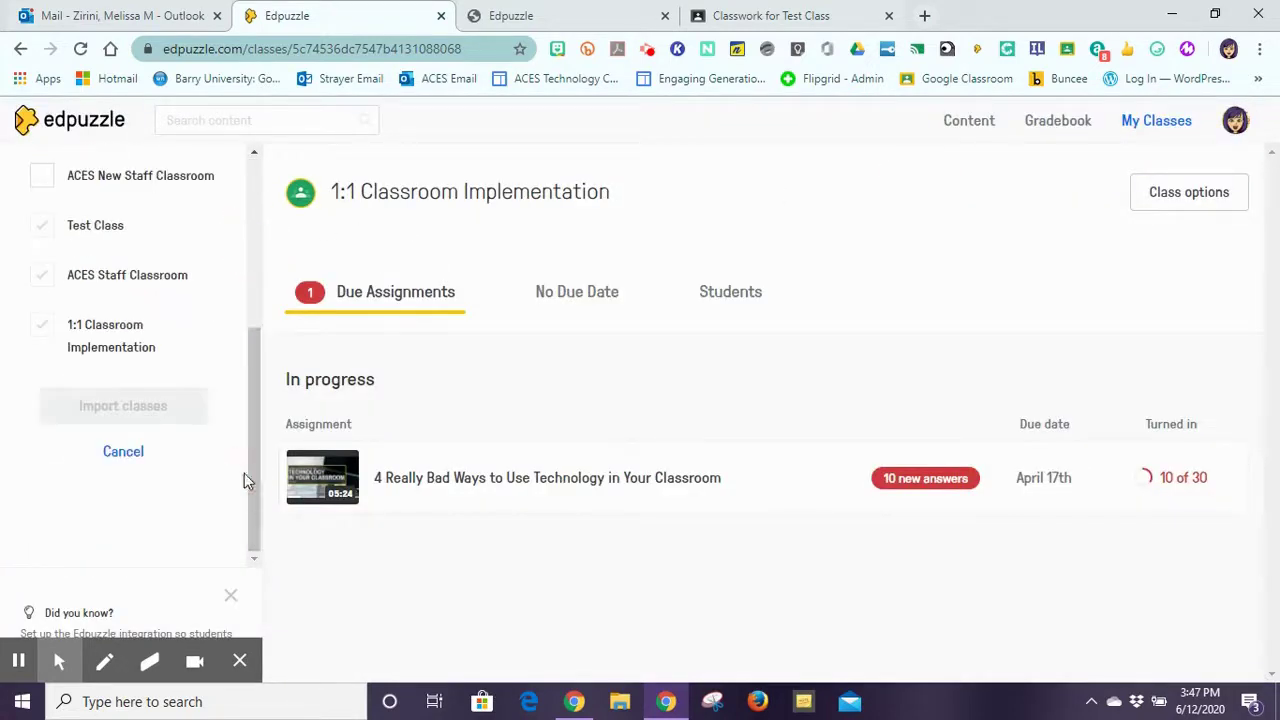
left_click(114, 463)
Start creating a new class and name it as the teacher's class, using the teacher's title and surname.
left_click(97, 450)
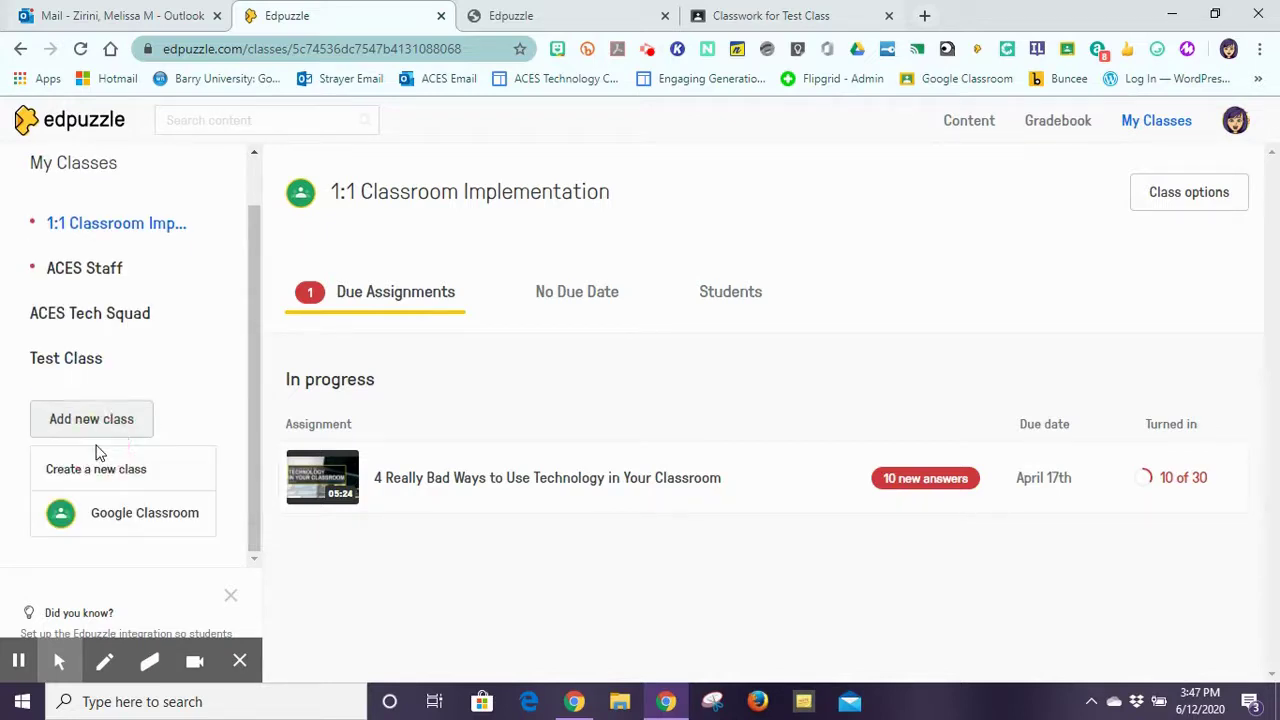
left_click(100, 469)
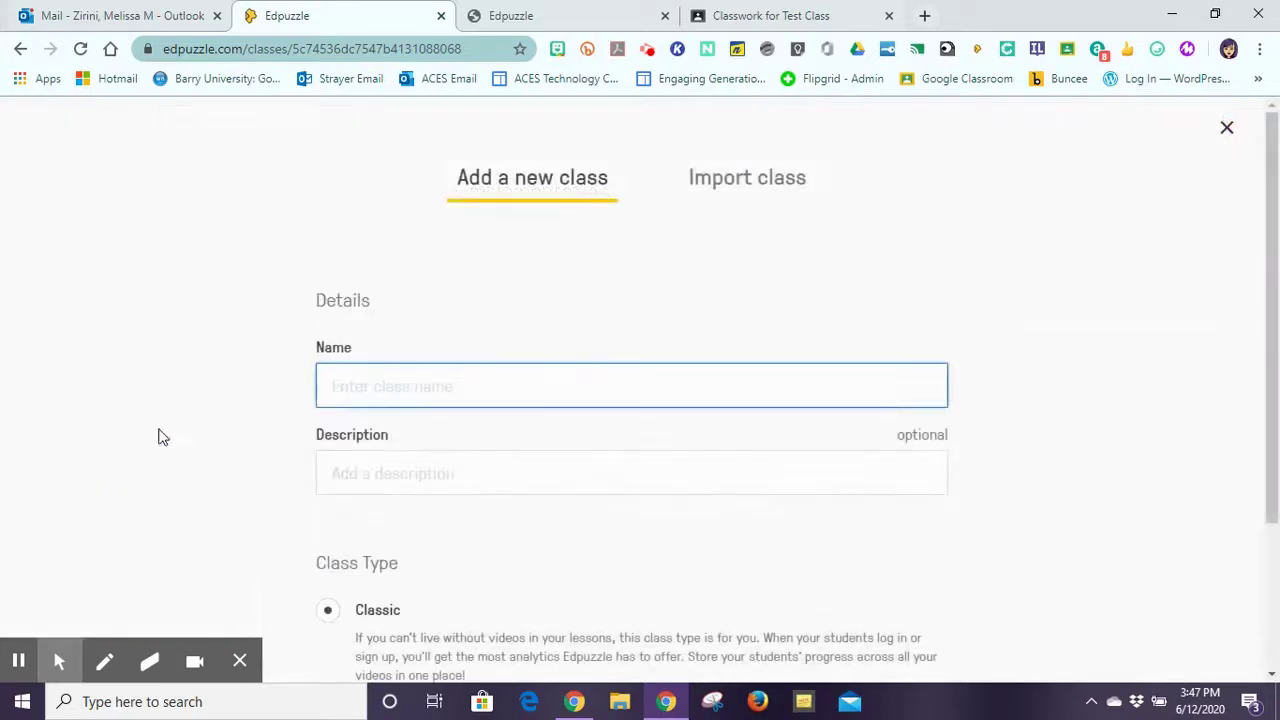
scroll(1272, 214, "down", 1)
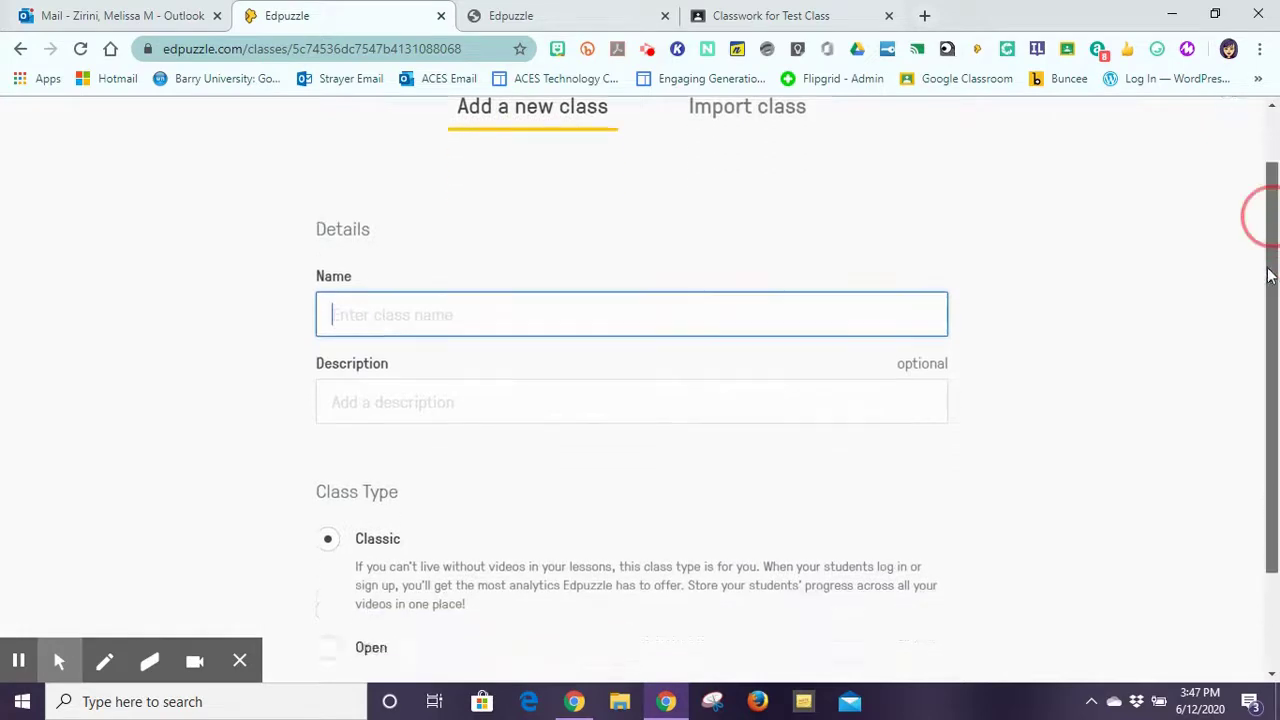
scroll(1277, 220, "up", 1)
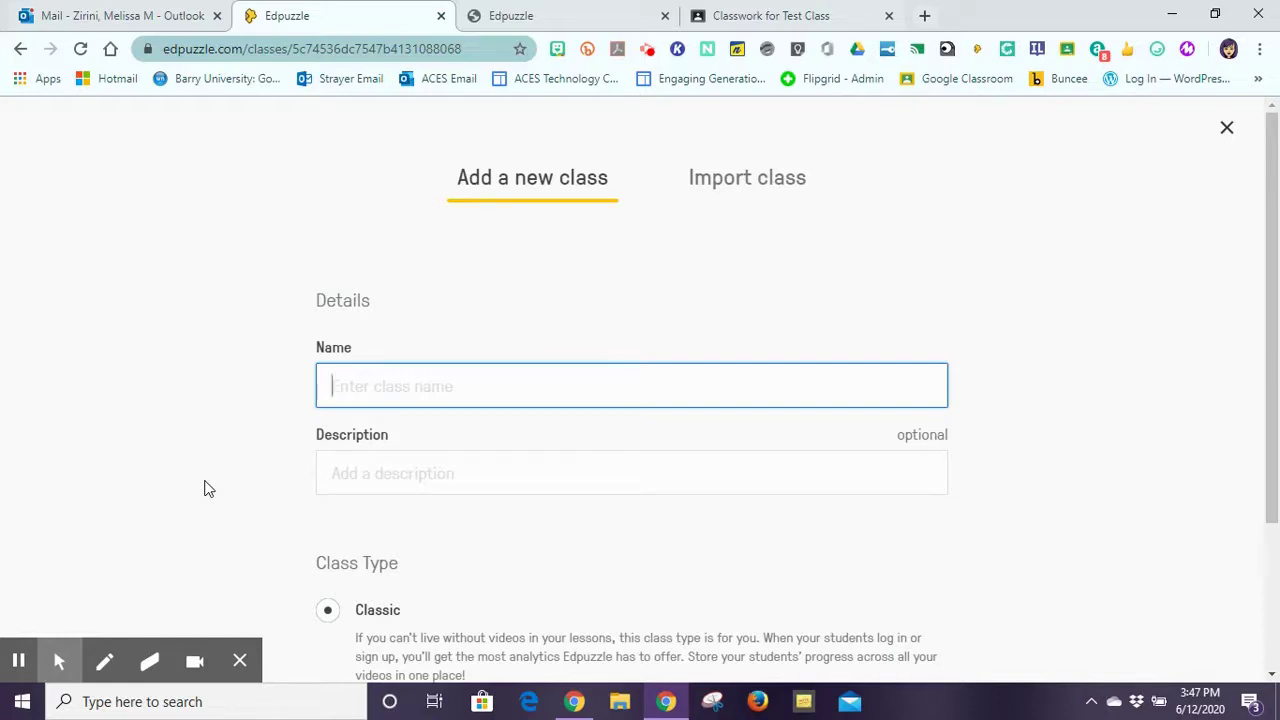
type("Ms")
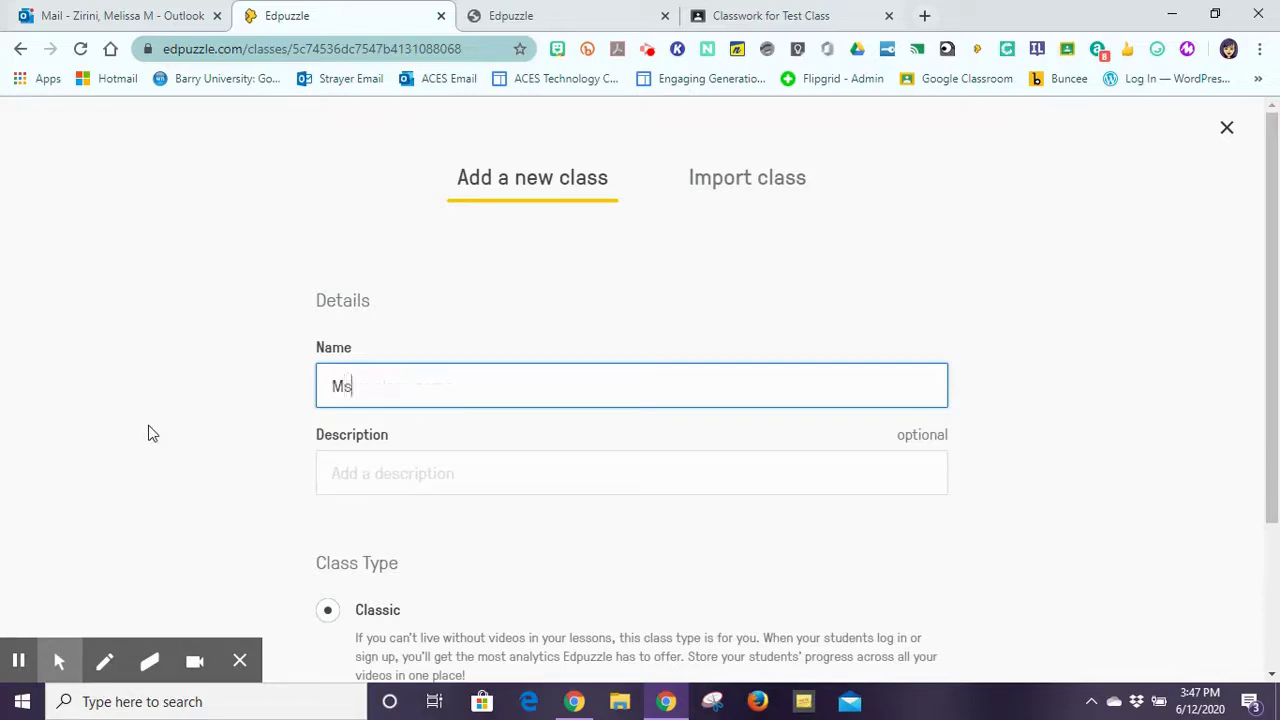
type(". Zirini's Class")
left_click(1154, 323)
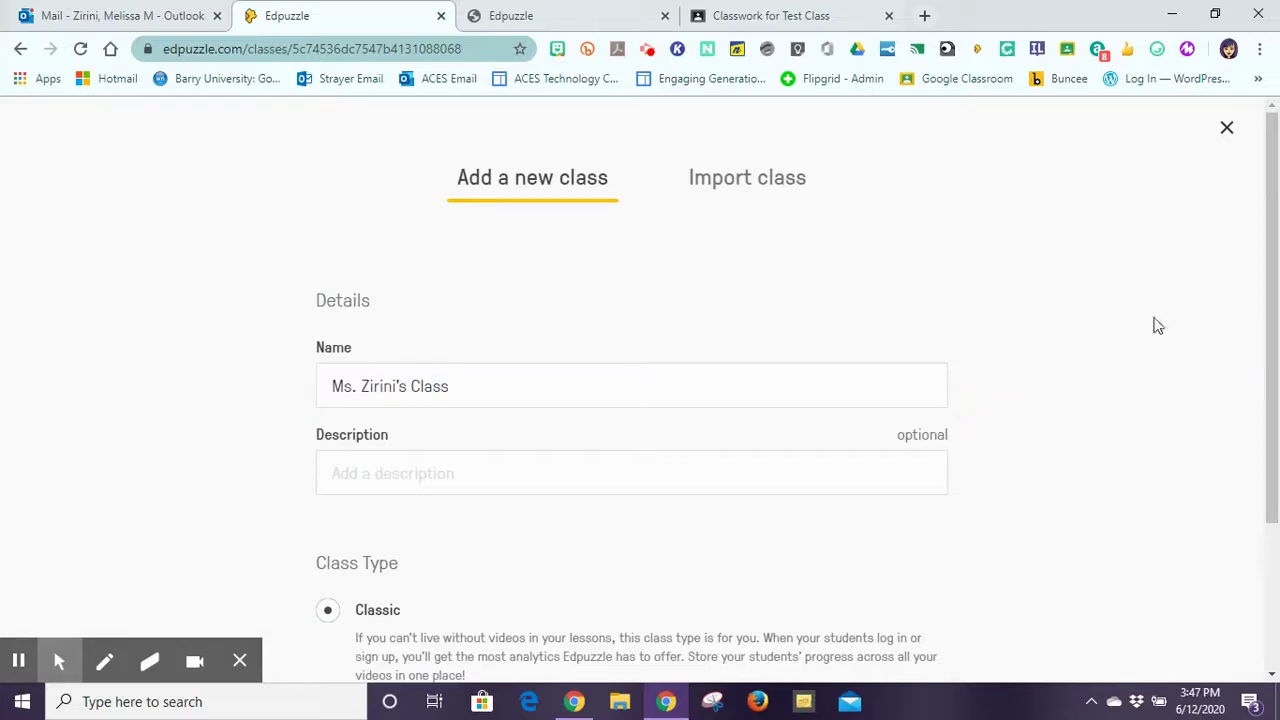
Set the new class's type to Open, review its options, and leave the form without creating the class.
left_click_drag(1268, 265, 1260, 457)
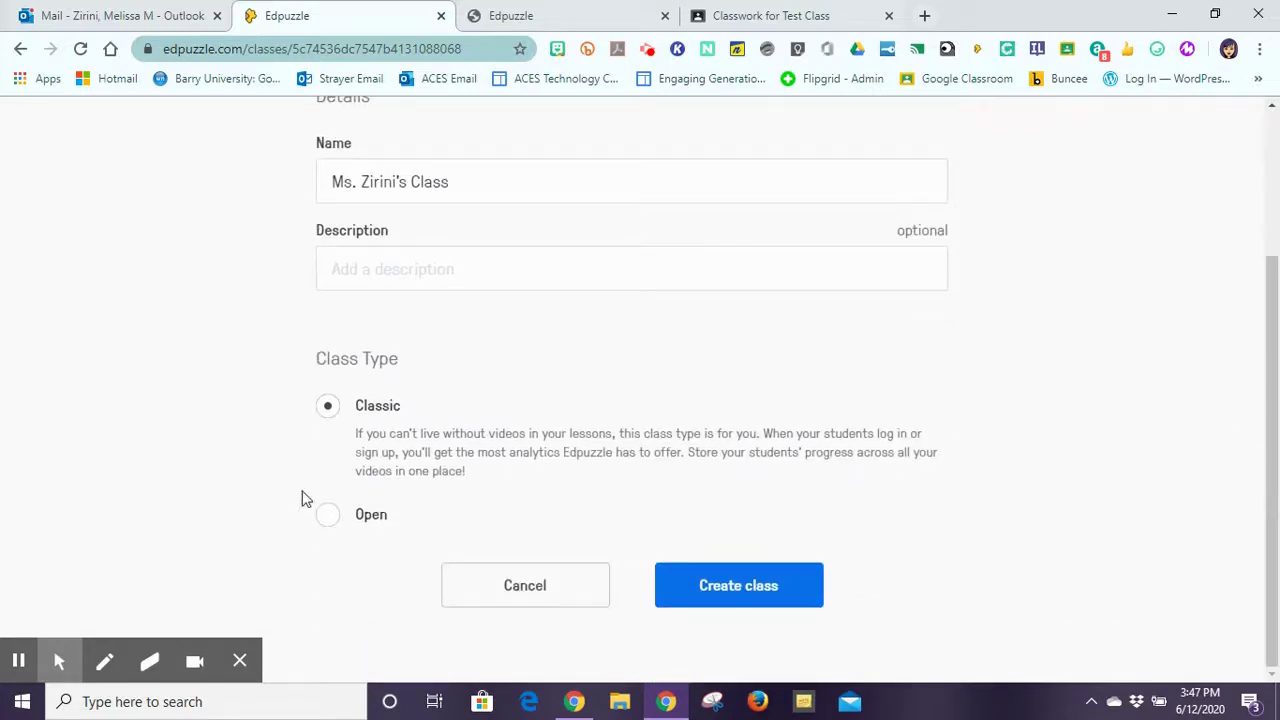
left_click(330, 522)
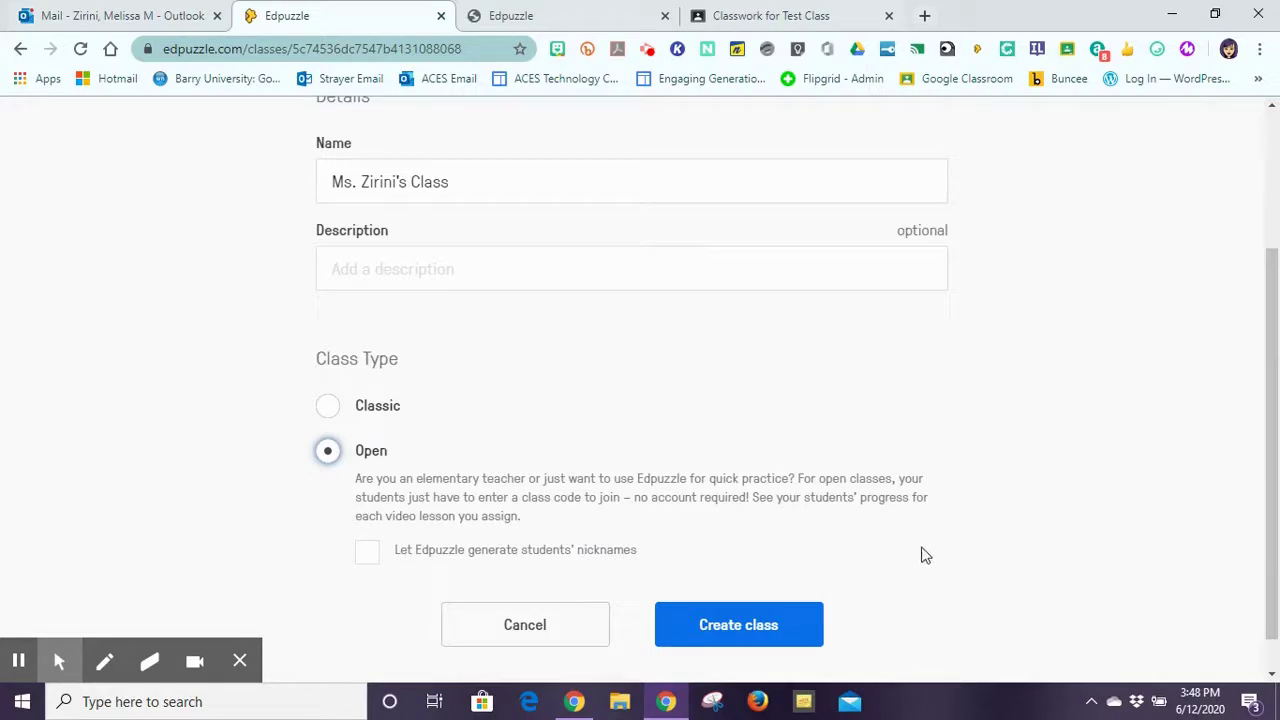
left_click_drag(1264, 446, 1276, 192)
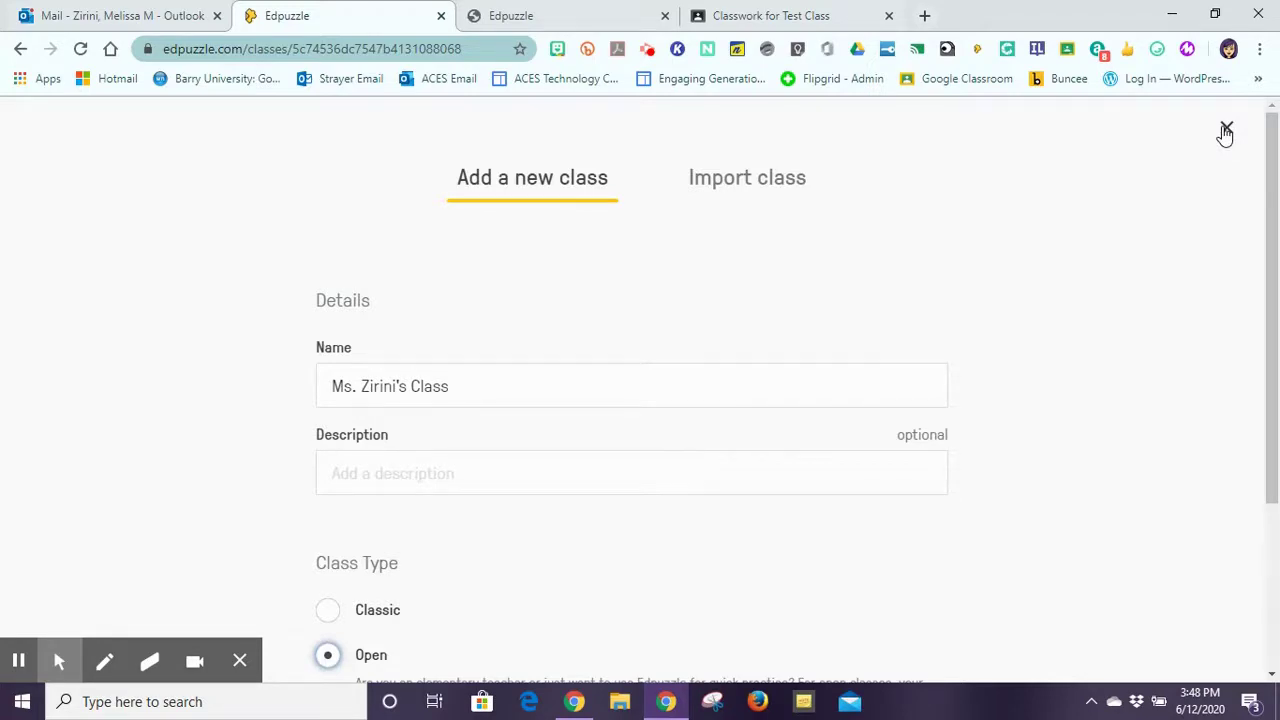
mouse_move(1265, 185)
left_mouse_down()
mouse_move(1274, 331)
mouse_move(1274, 165)
left_mouse_up()
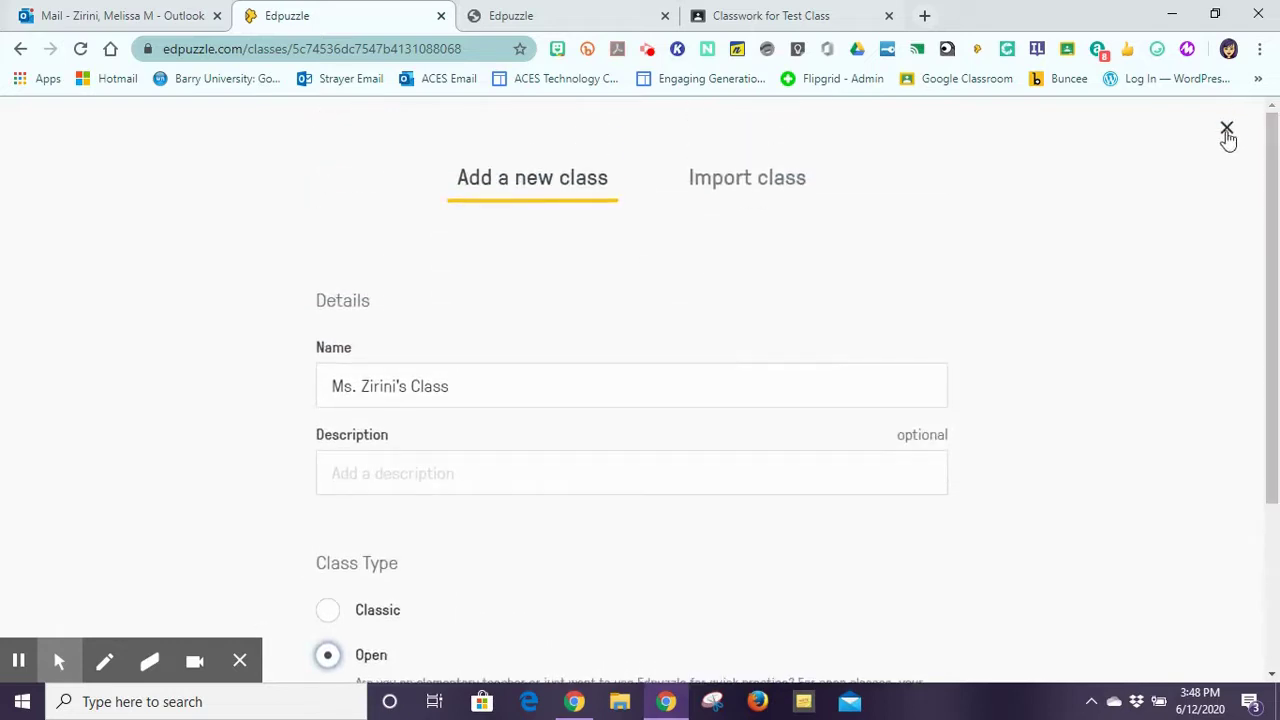
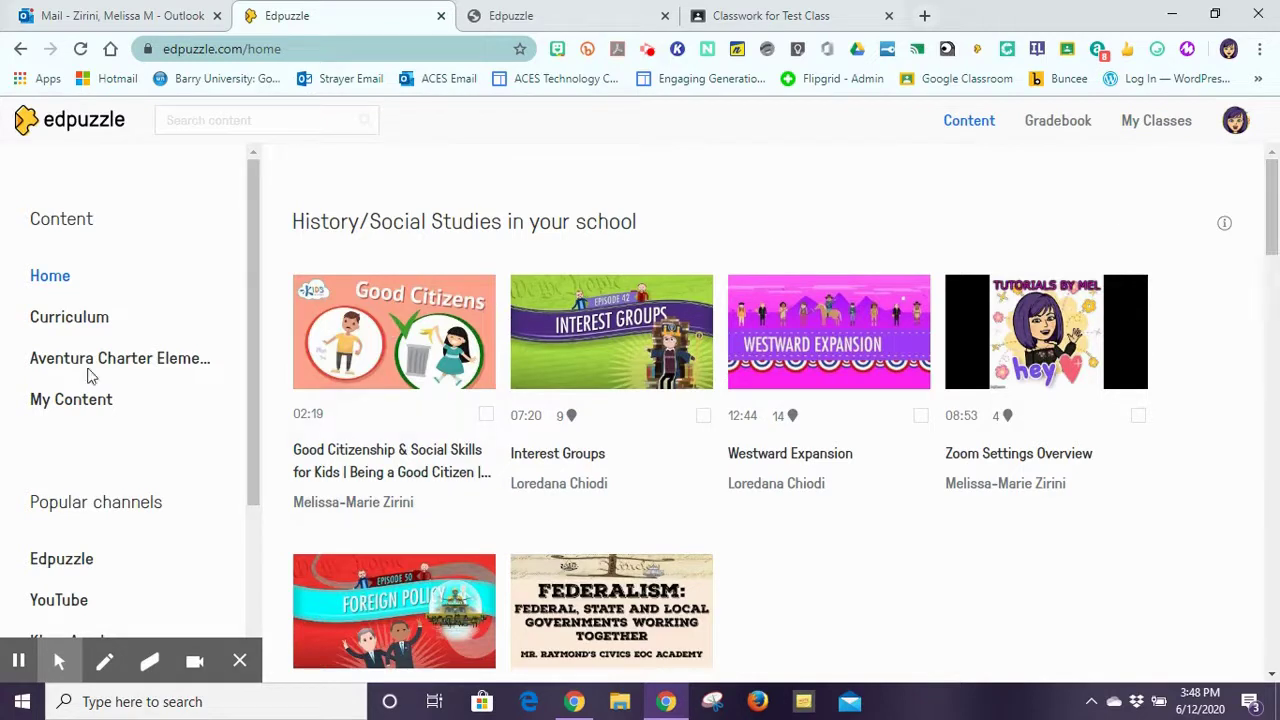
Select the "War & Expansion: Crash Course US History #17" video in My Content and start assigning it.
left_click(78, 412)
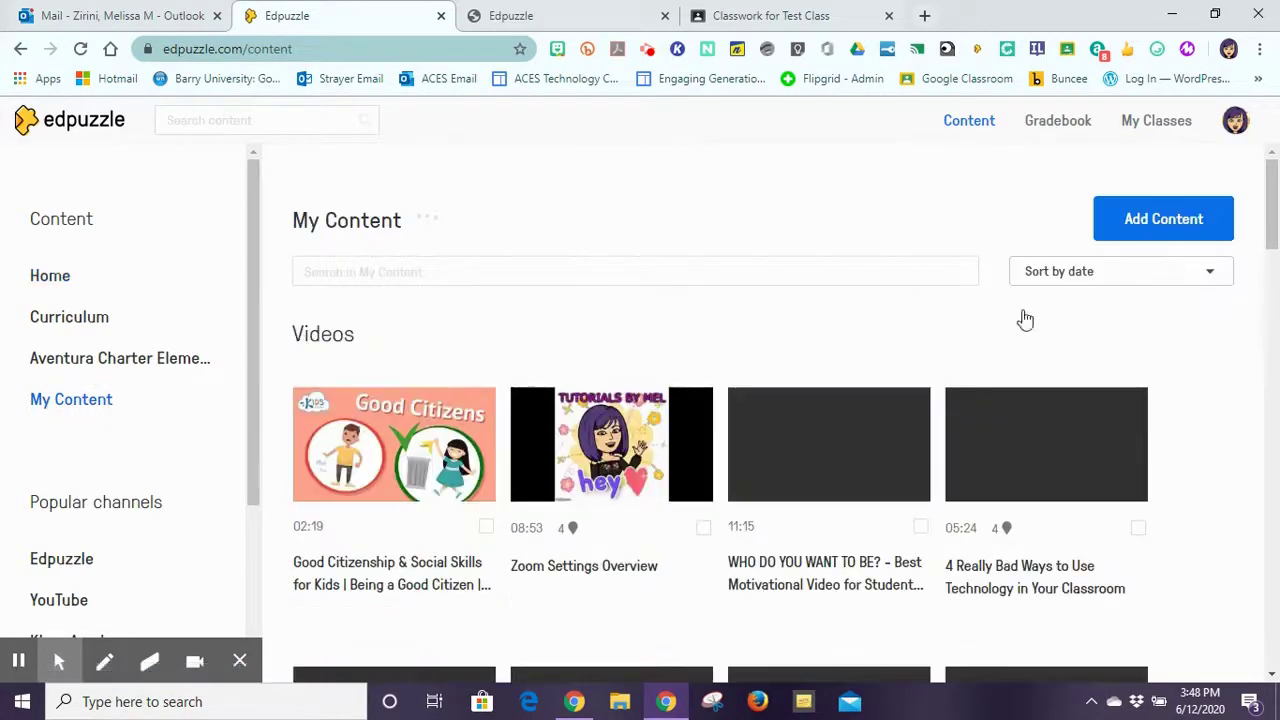
left_click_drag(1271, 205, 1265, 385)
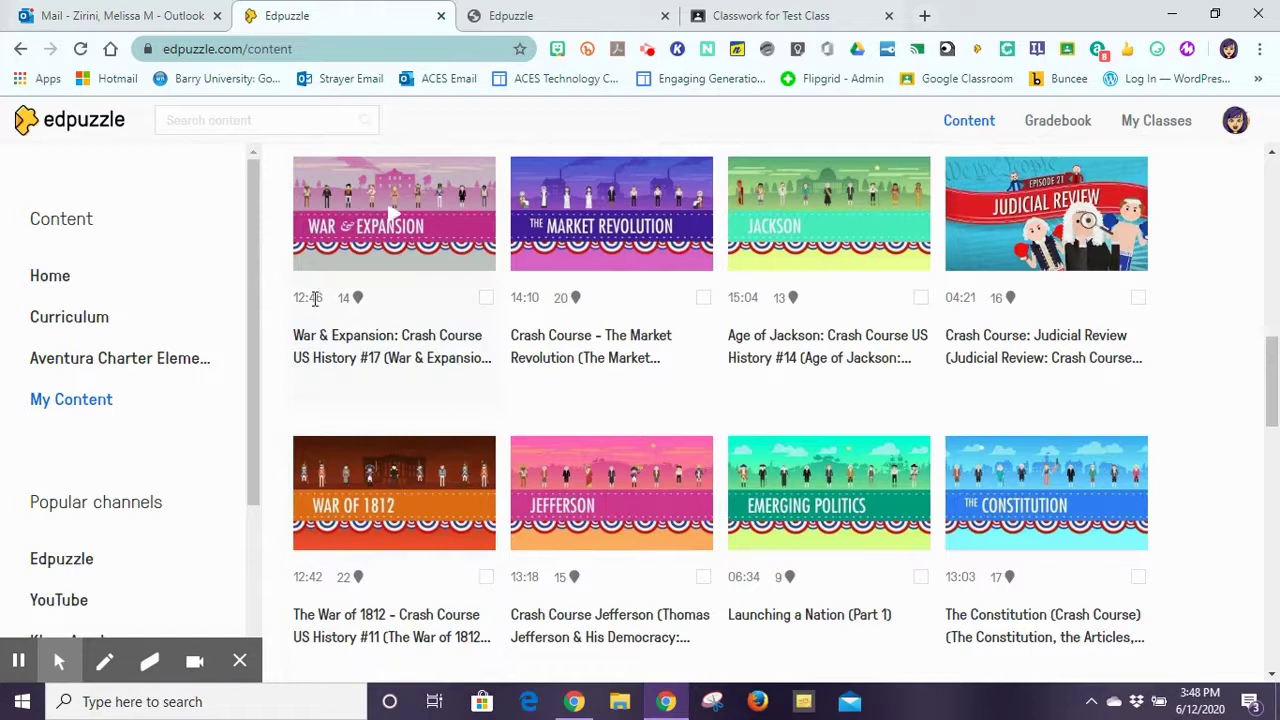
left_click(486, 298)
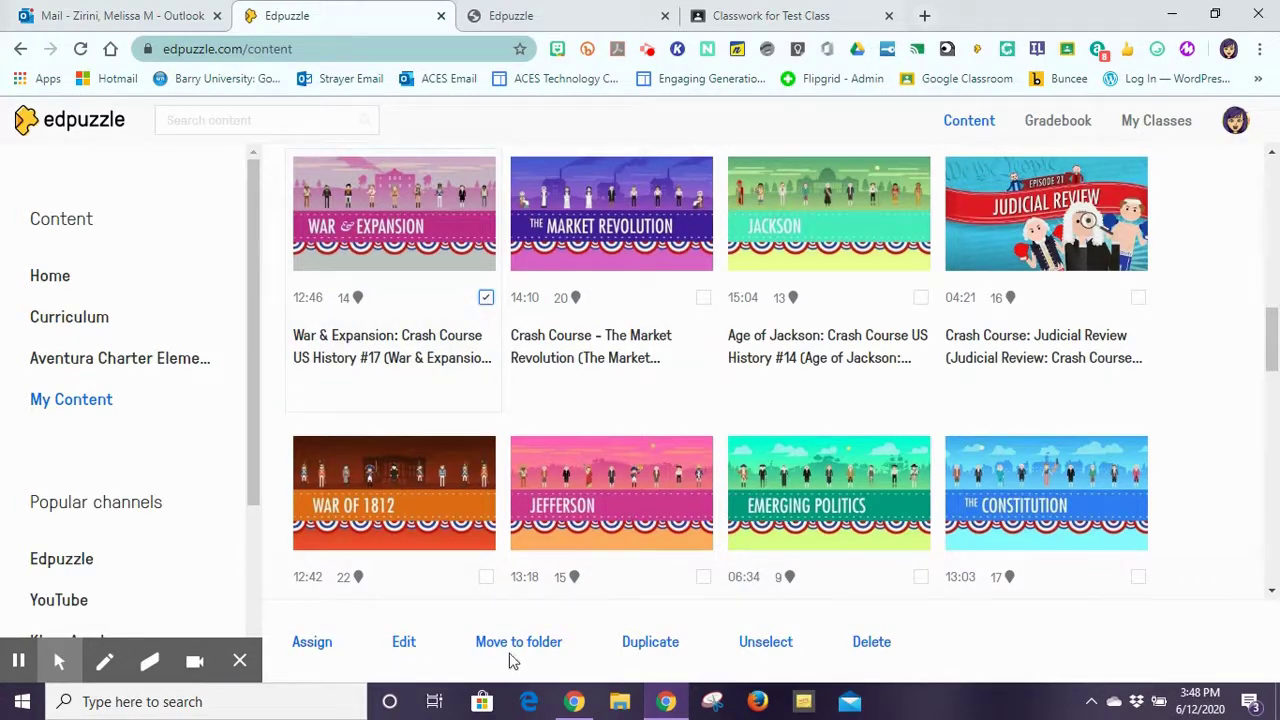
left_click(313, 645)
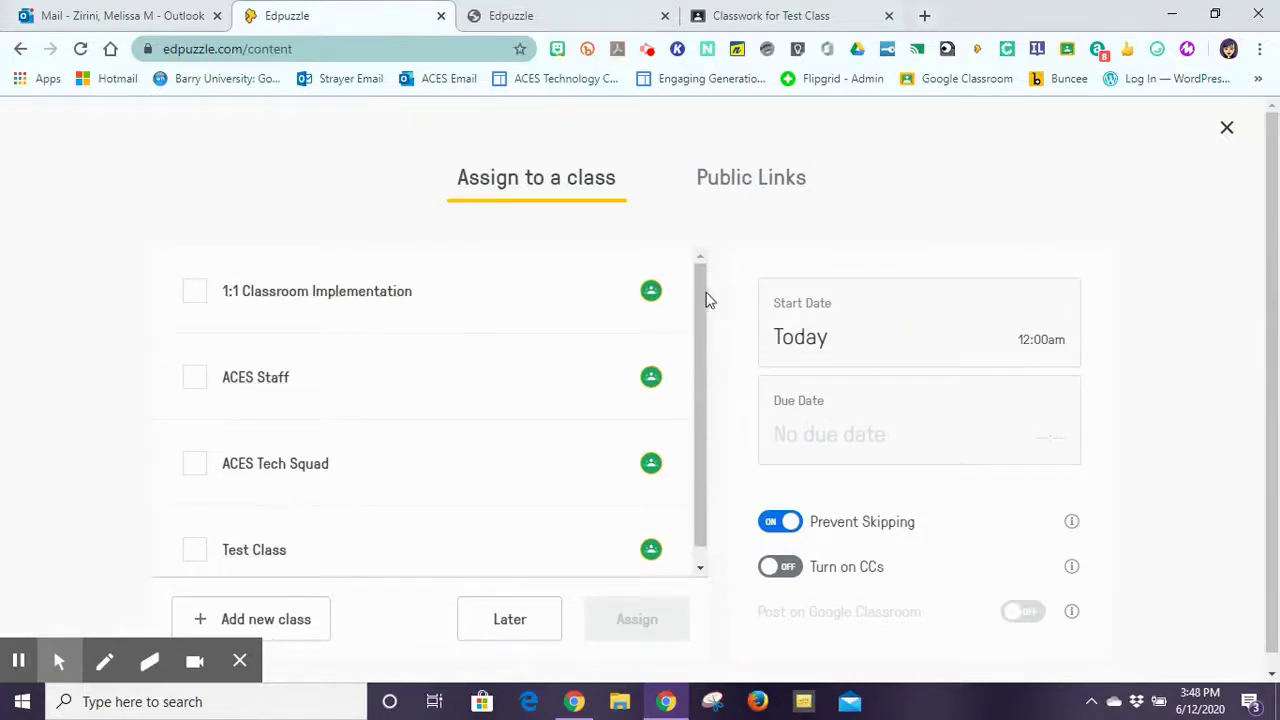
Set the assignment's due date to June 19th at 11:59pm and save it.
left_click_drag(700, 282, 697, 343)
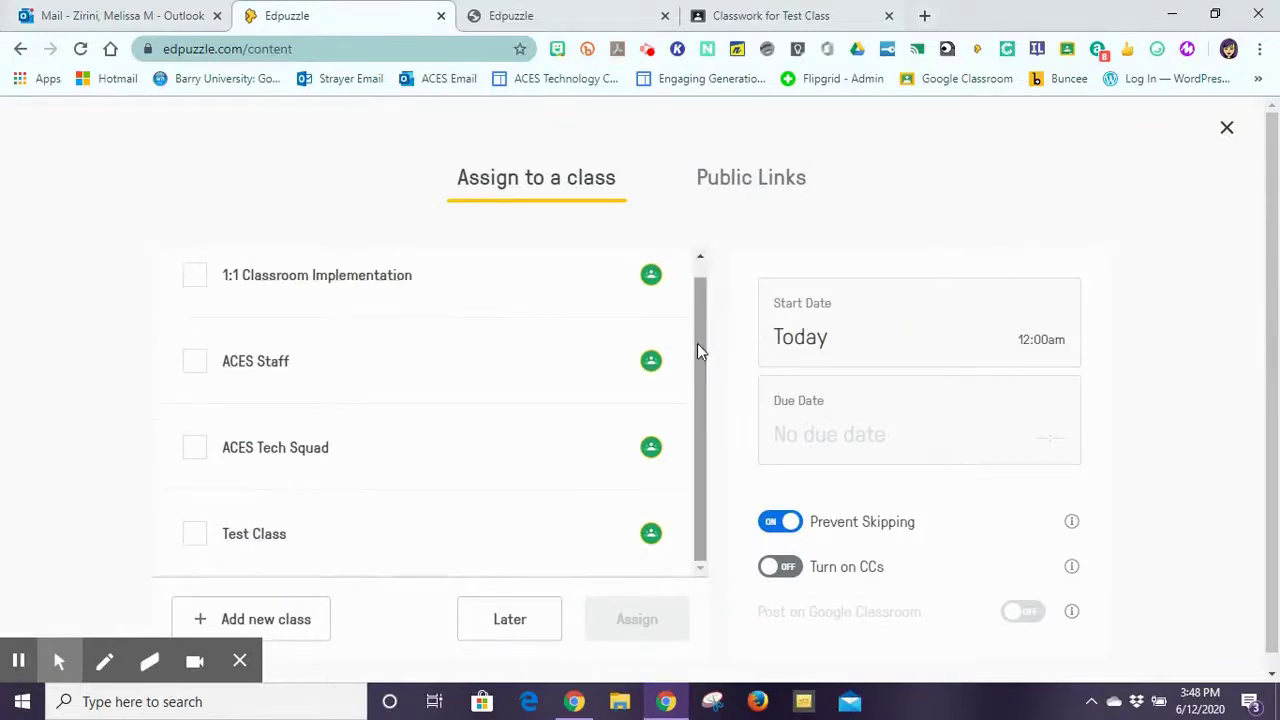
left_click(814, 441)
left_click(722, 623)
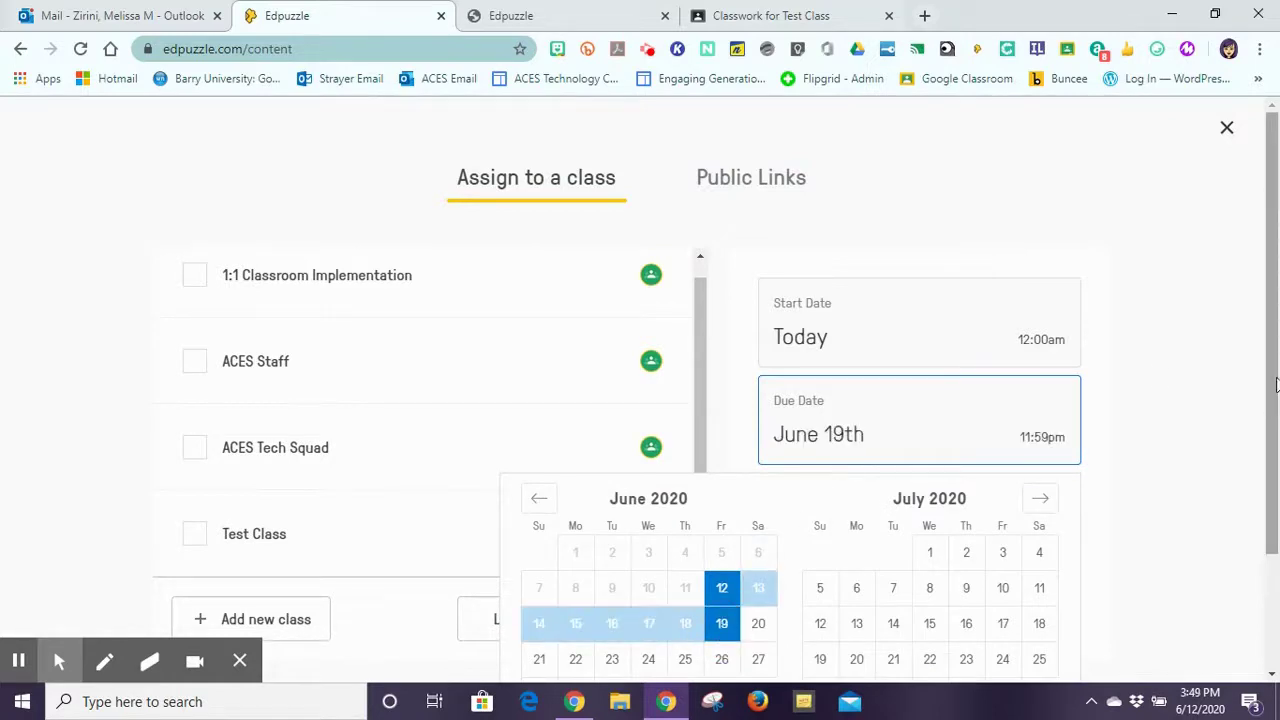
scroll(1270, 380, "down", 3)
left_click(940, 646)
left_click(950, 418)
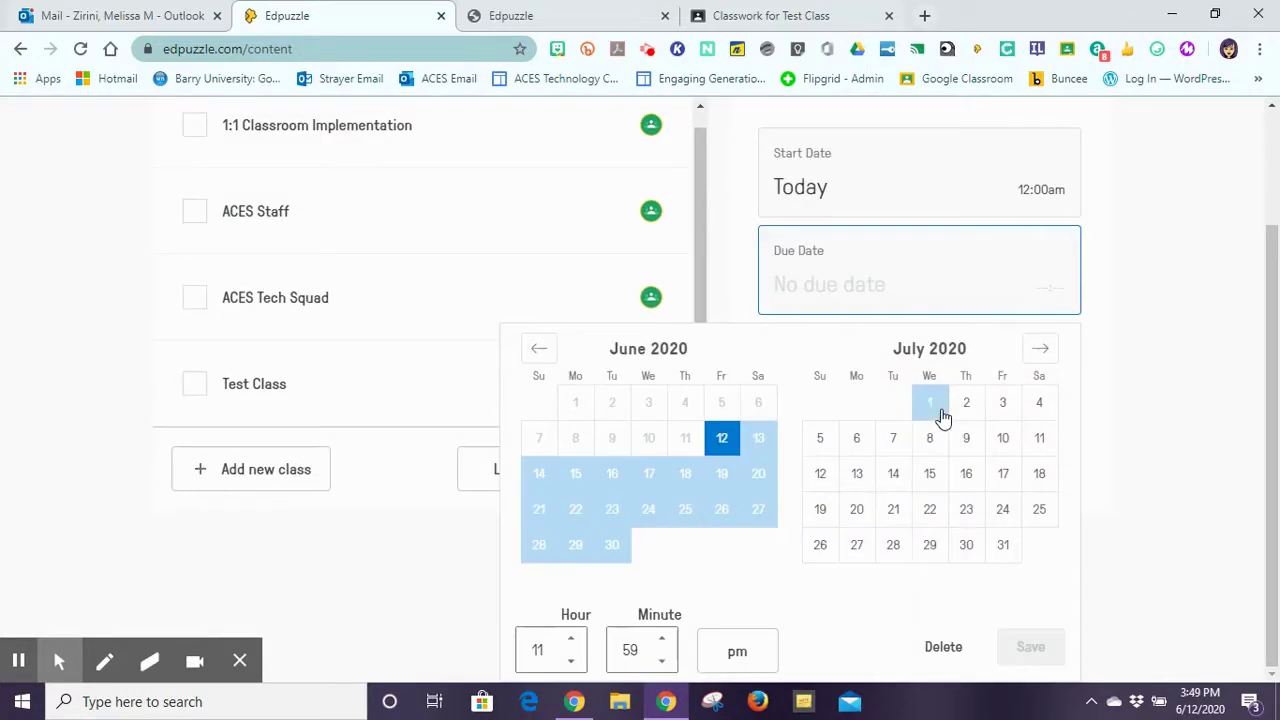
left_click(722, 478)
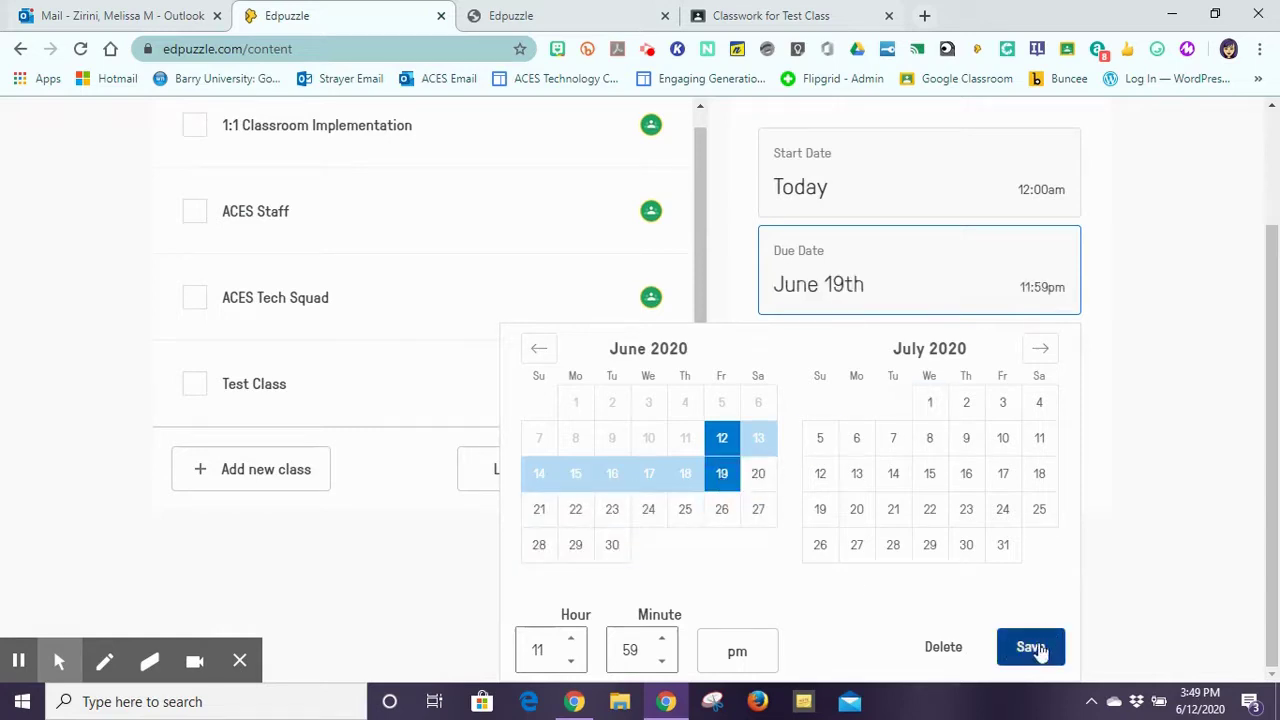
left_click(1033, 647)
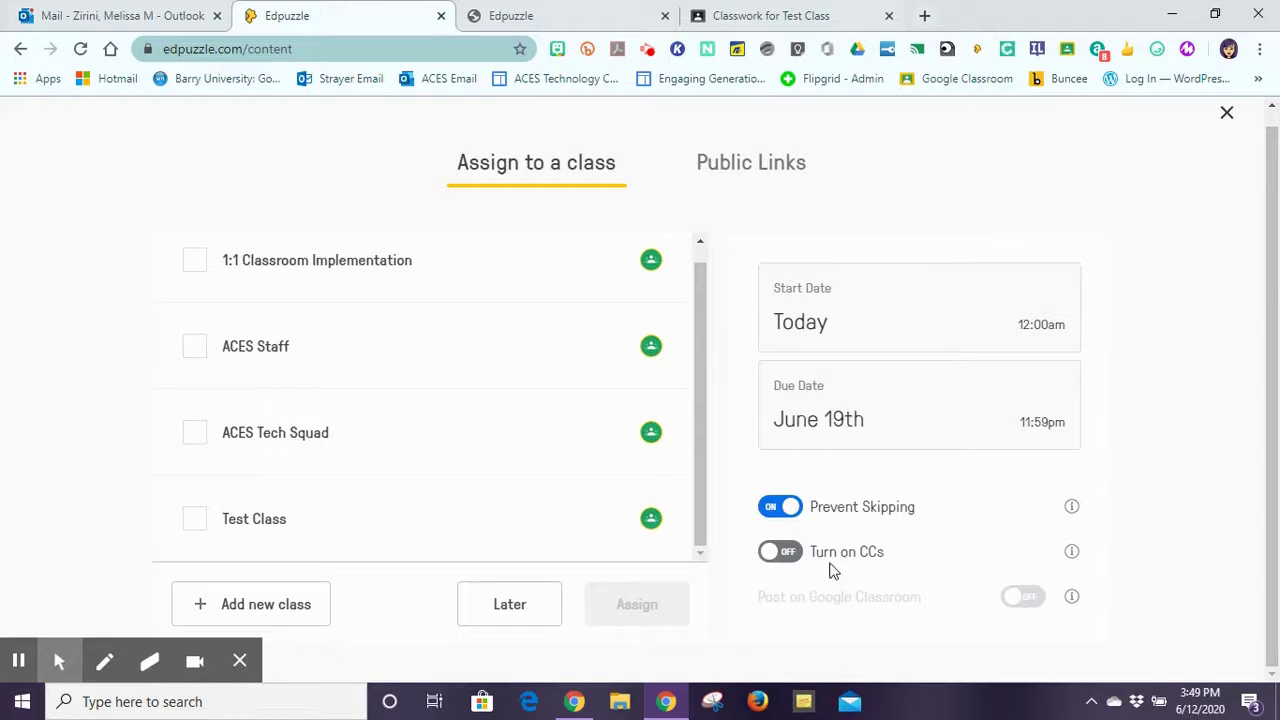
Turn on CCs for the assignment and try to enable posting on Google Classroom.
left_click(766, 555)
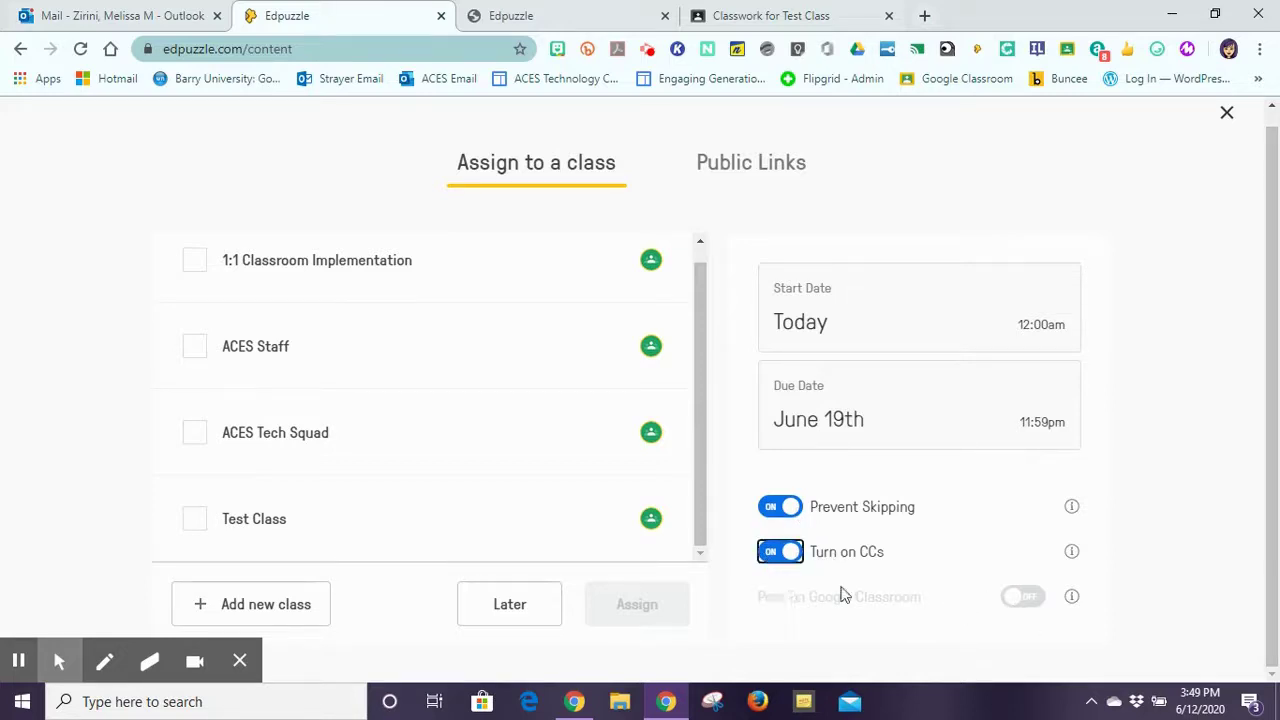
left_click(1010, 600)
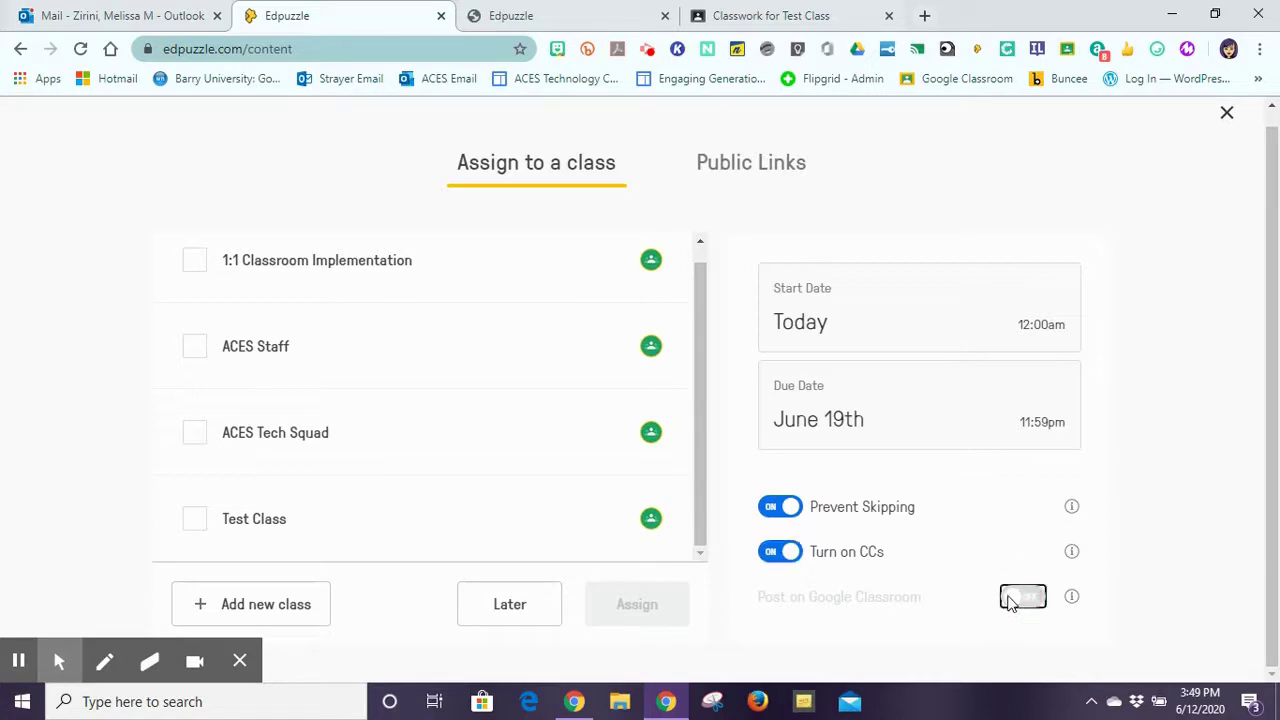
left_click(1010, 600)
Assign the video to Test Class with Post on Google Classroom turned on.
left_click(193, 520)
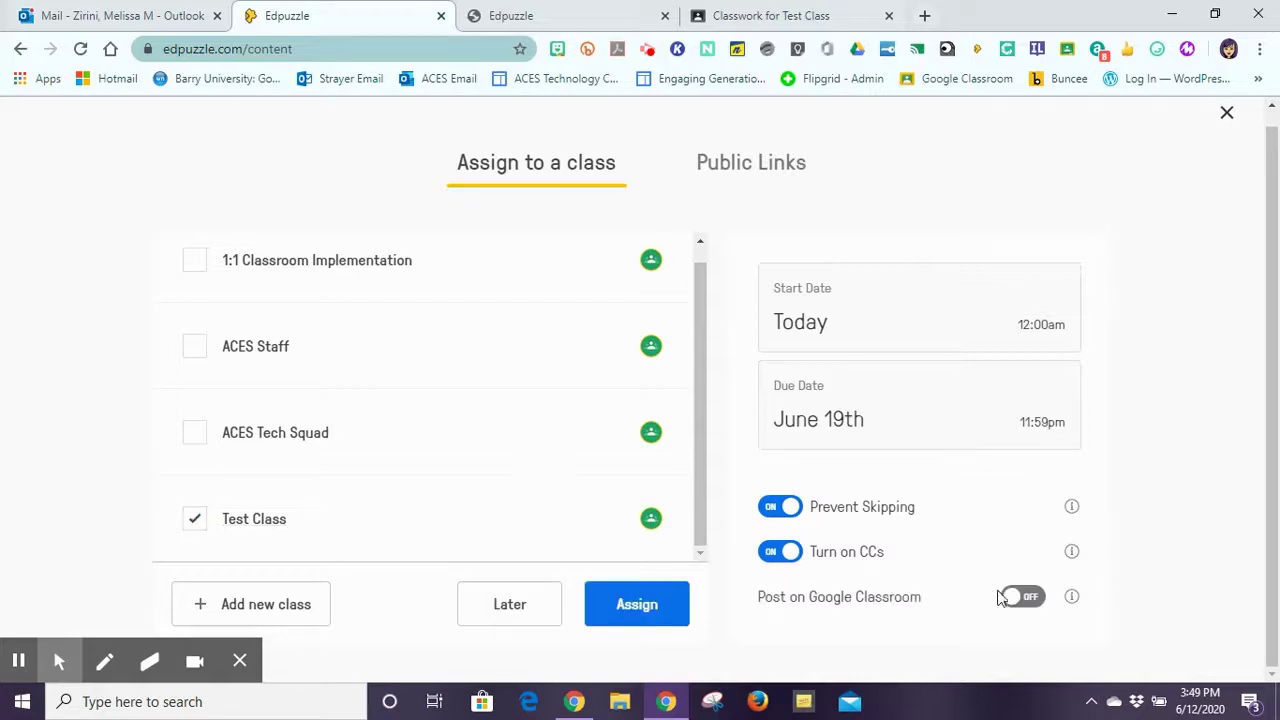
left_click(1014, 598)
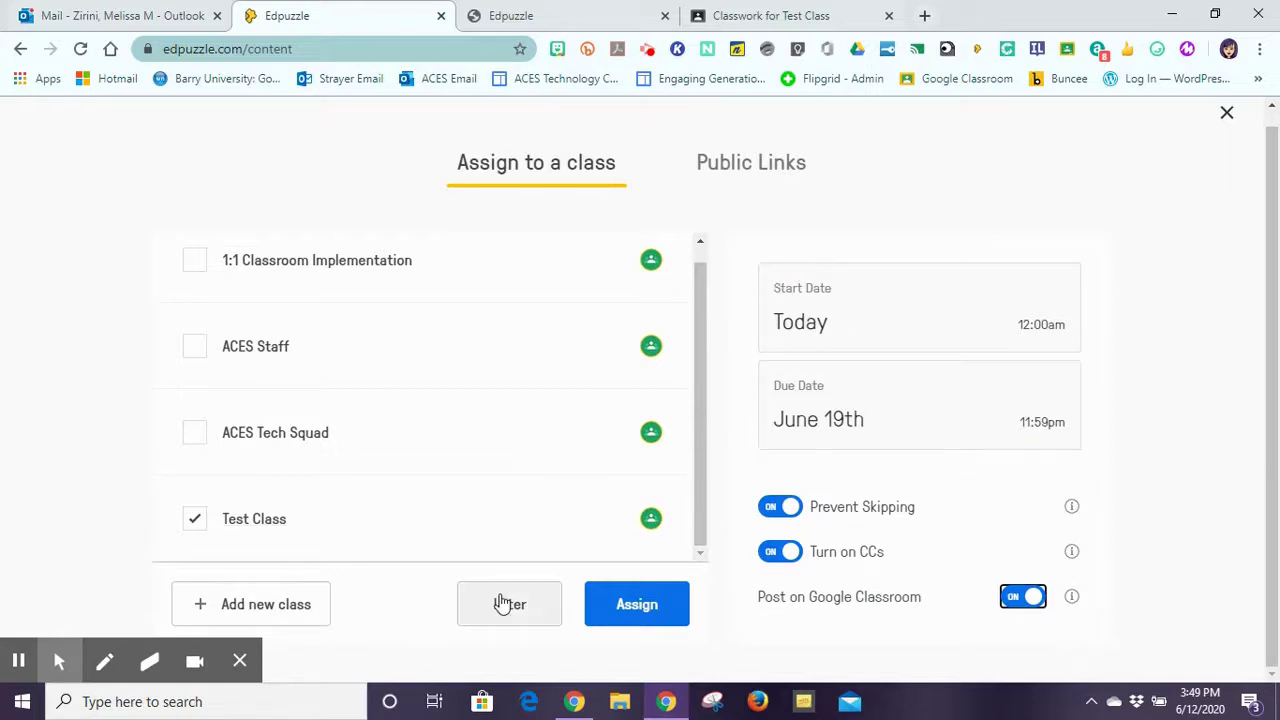
left_click(629, 608)
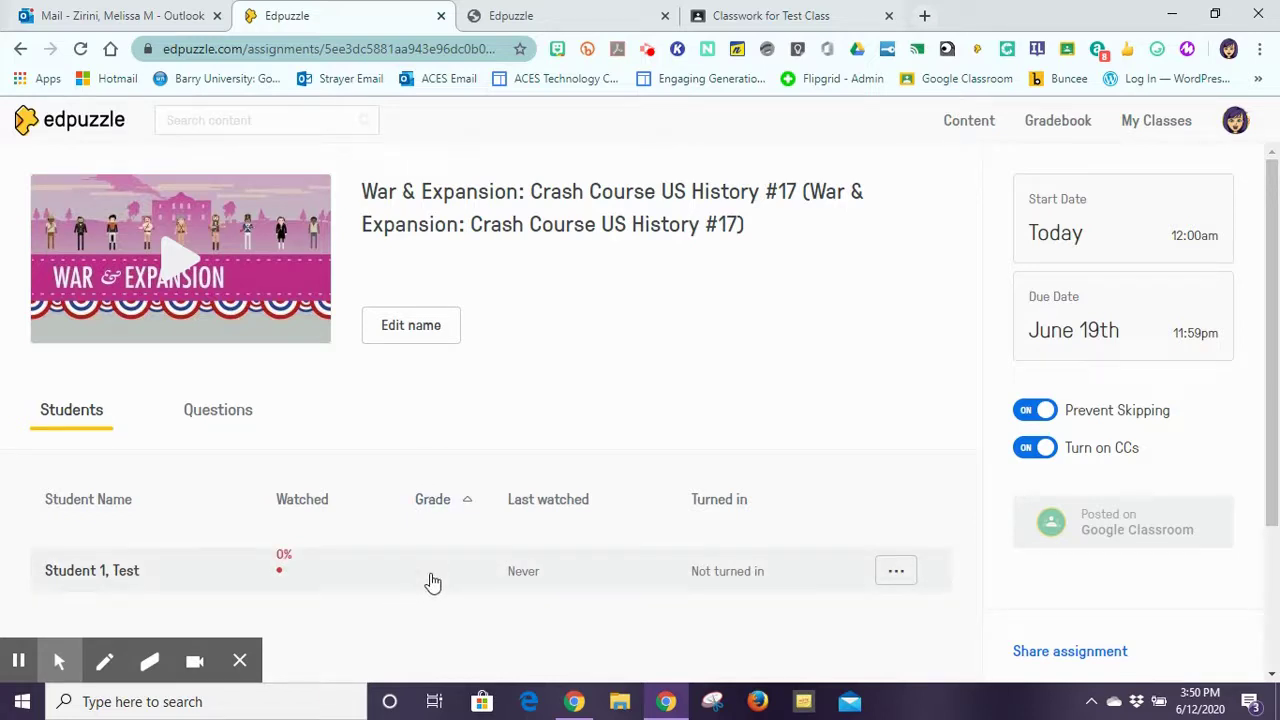
Review the assignment's questions and student progress, and open the Test Class gradebook.
left_click(220, 414)
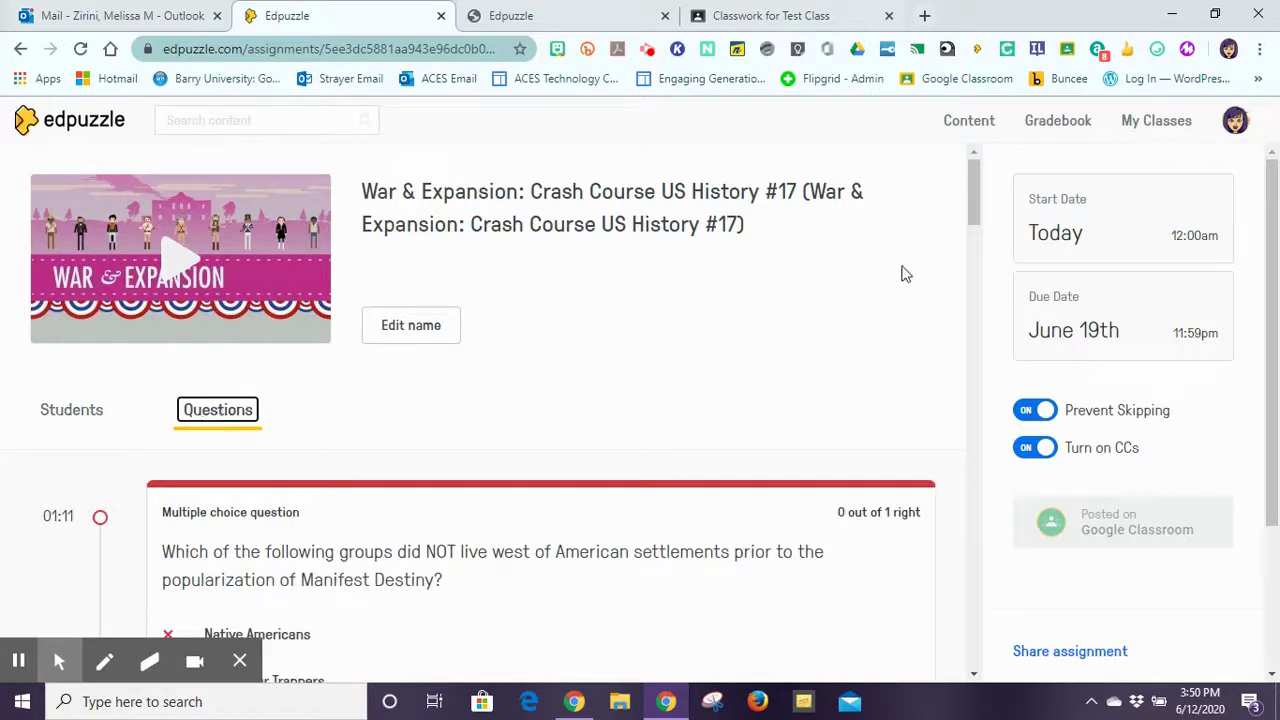
mouse_move(969, 188)
left_mouse_down()
mouse_move(980, 260)
mouse_move(943, 277)
mouse_move(981, 268)
mouse_move(980, 597)
mouse_move(949, 180)
left_mouse_up()
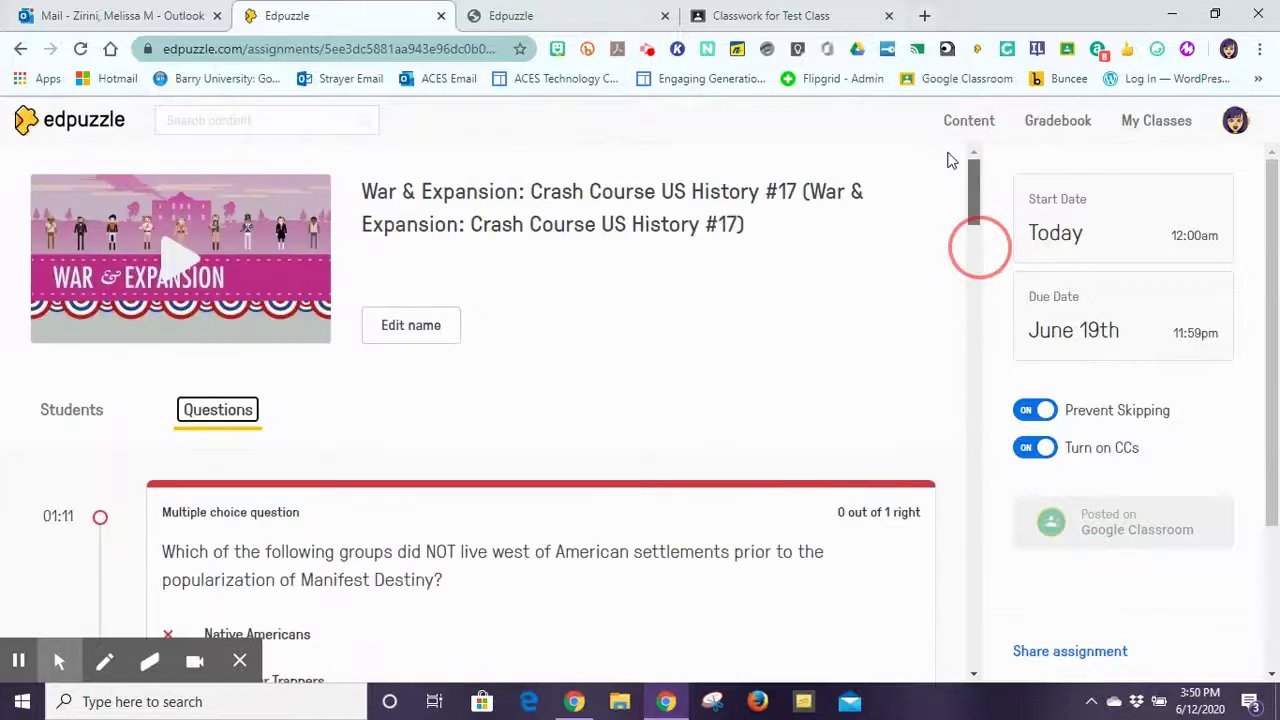
left_click(73, 412)
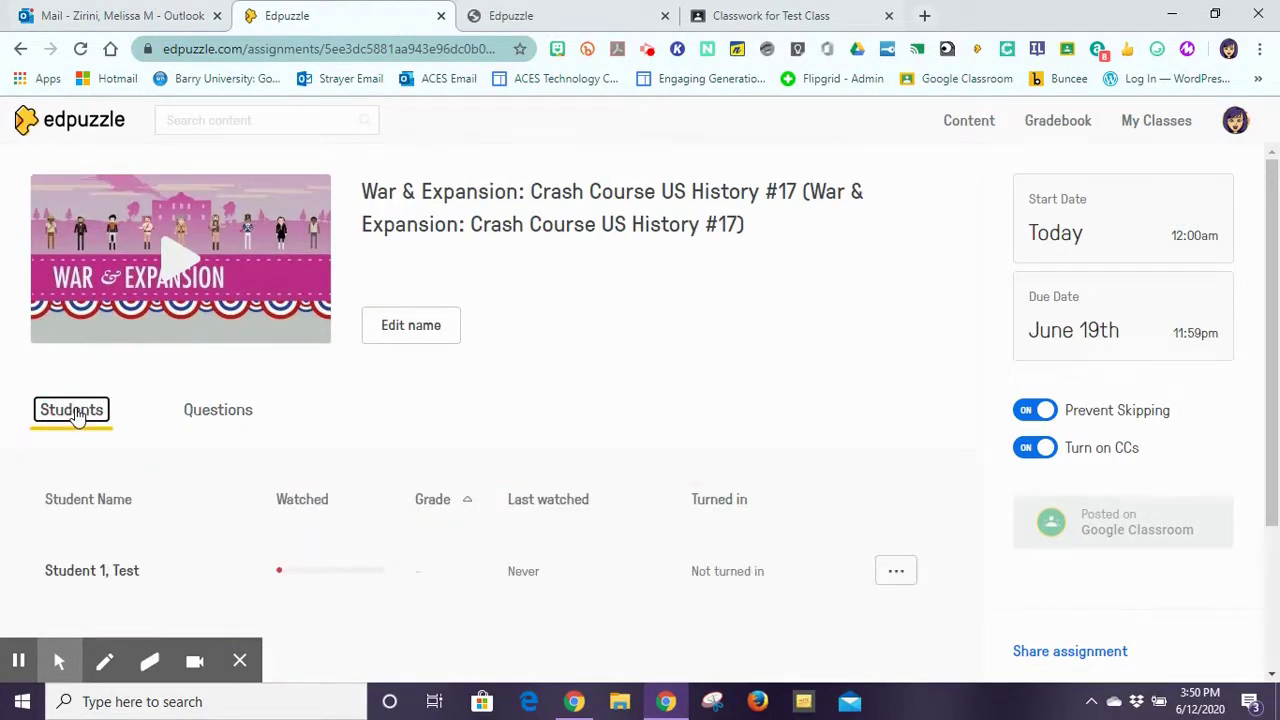
left_click(1052, 132)
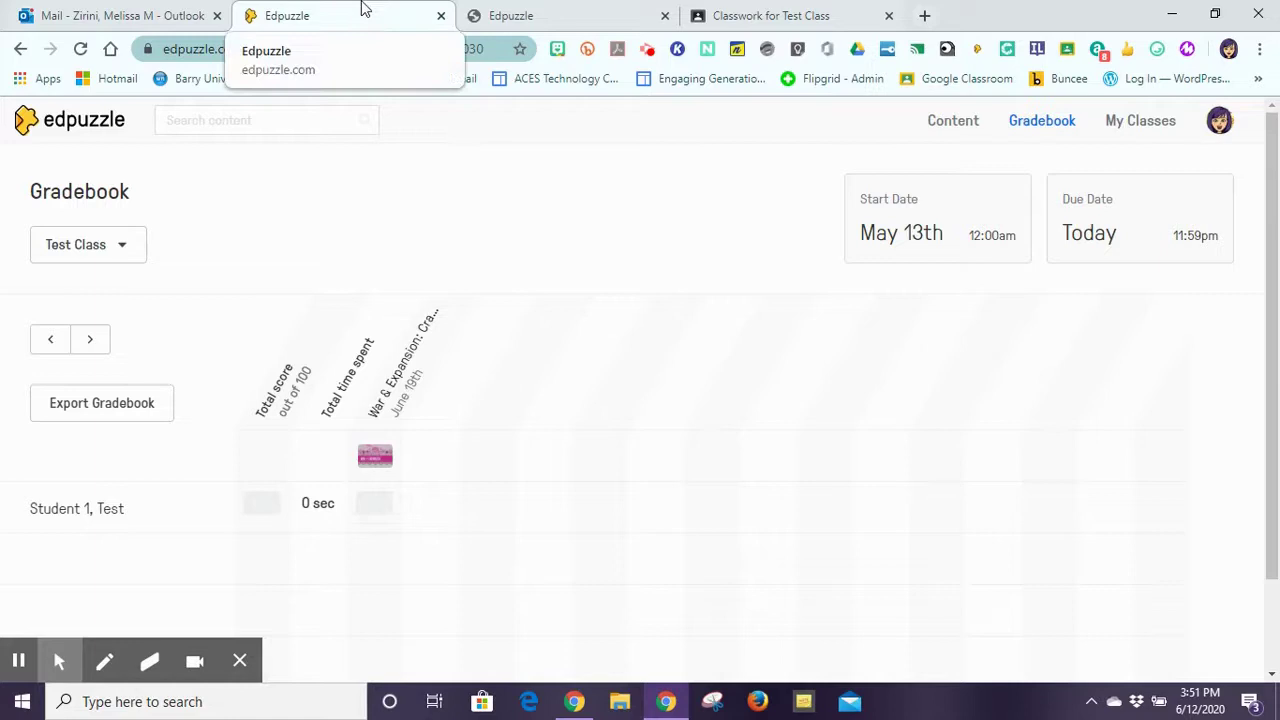
Switch to Google Classroom, examine the posted War & Expansion assignment's details in the Test Class classwork, and collapse it.
left_click(757, 12)
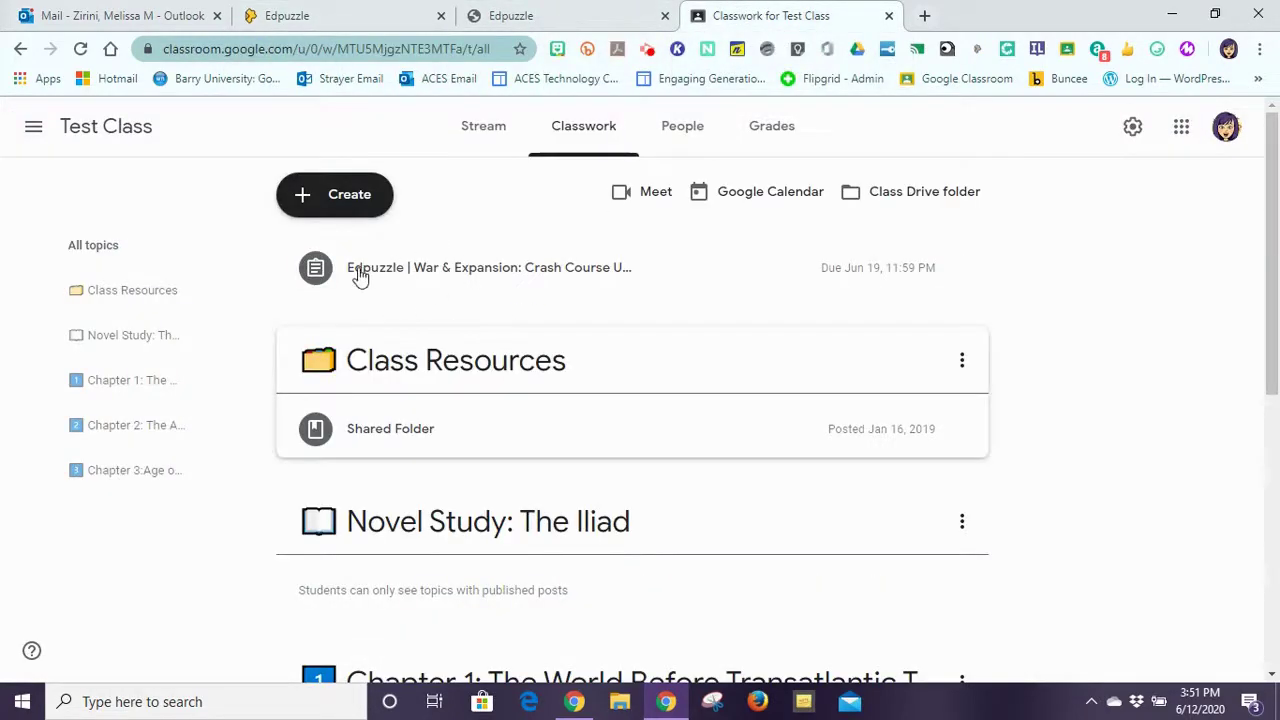
left_click(563, 268)
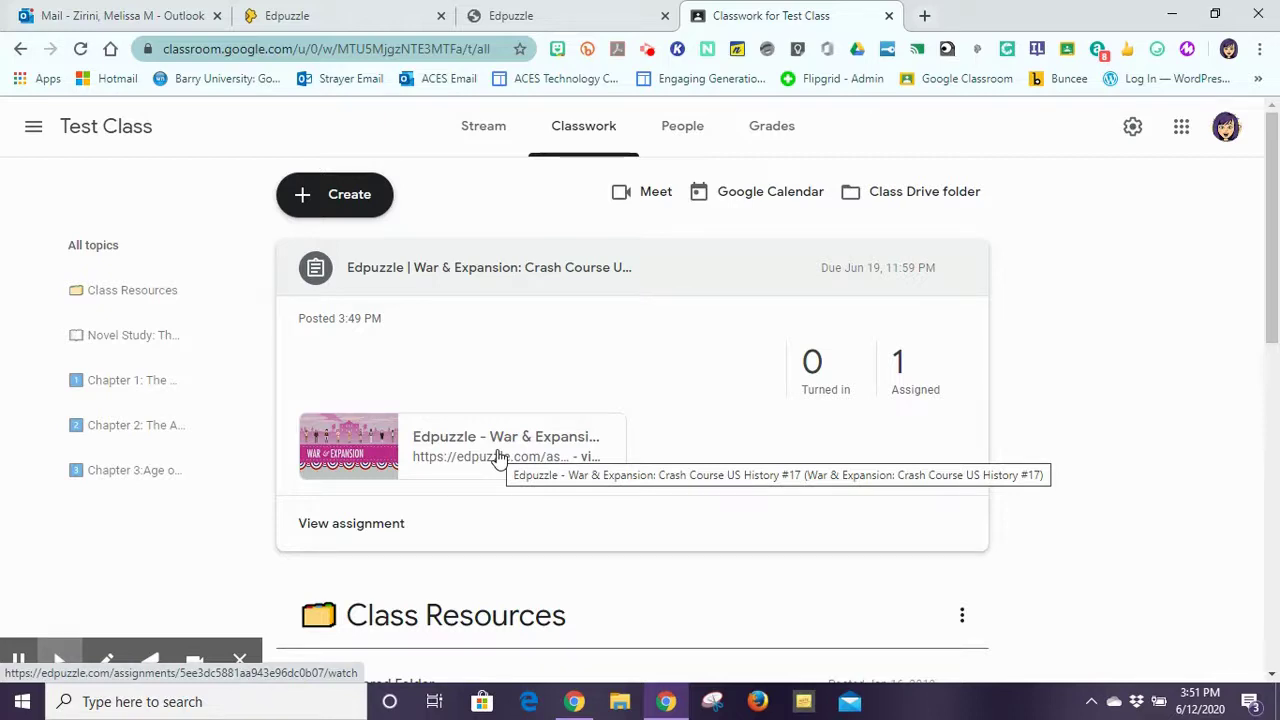
left_click(451, 213)
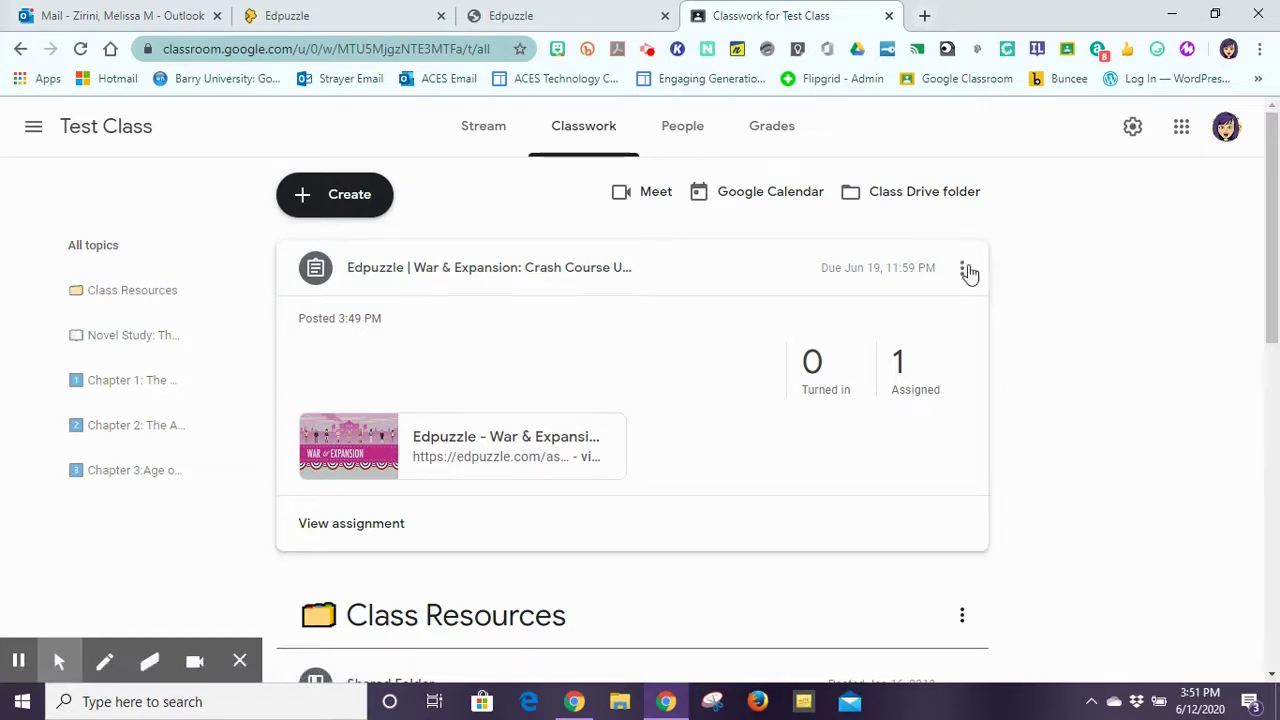
left_click(1046, 277)
left_click(425, 270)
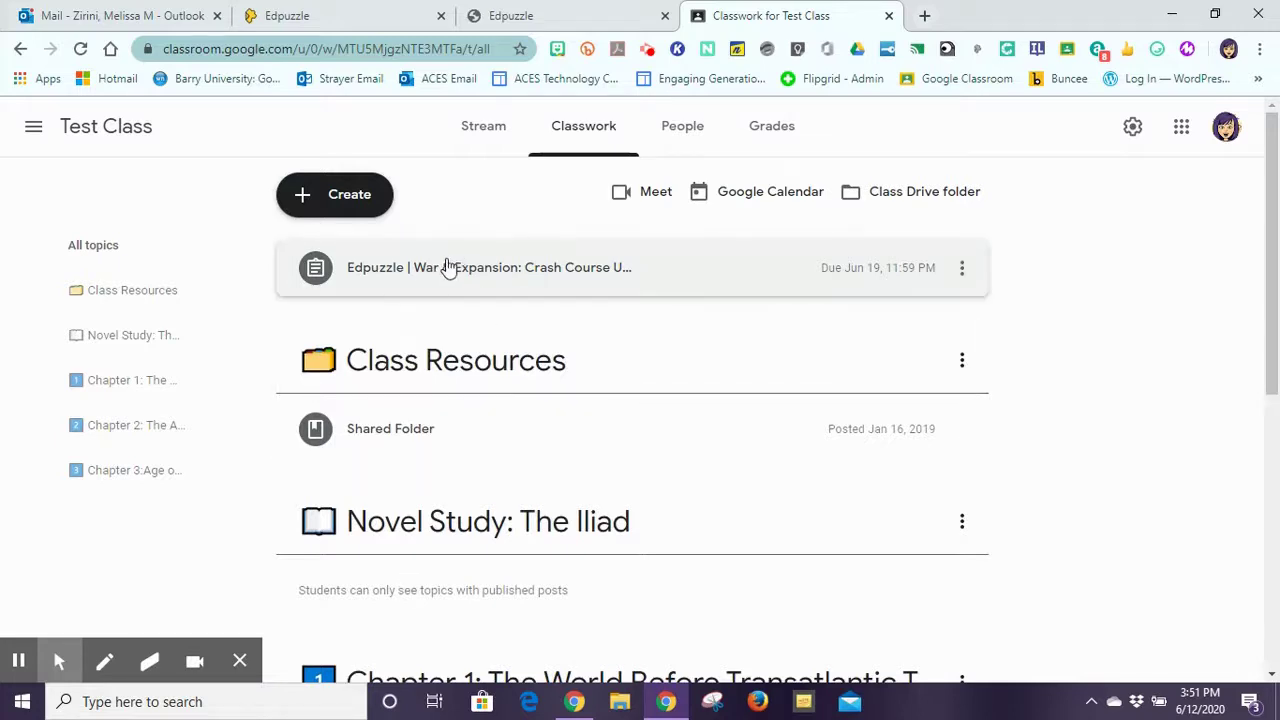
Edit the posted Edpuzzle assignment, prefixing its title with "005 - " and setting its topic to Chapter 3:Age of Exploration.
left_click(962, 270)
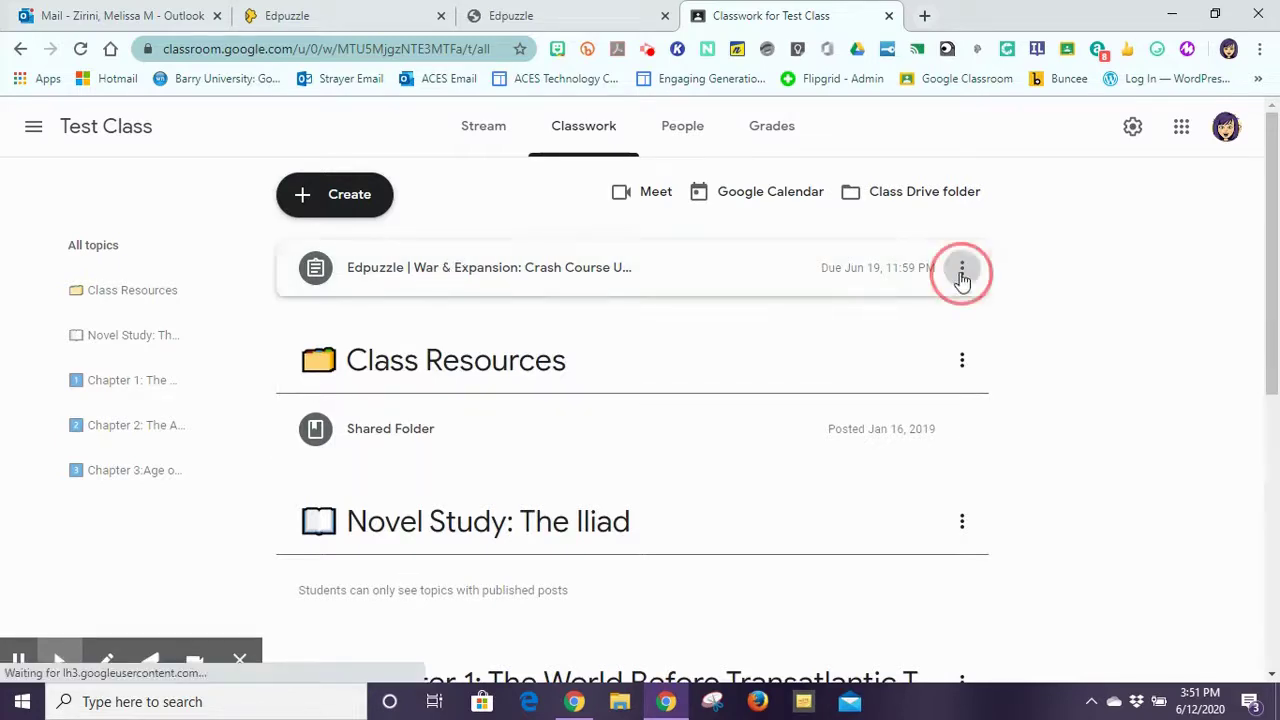
left_click(825, 311)
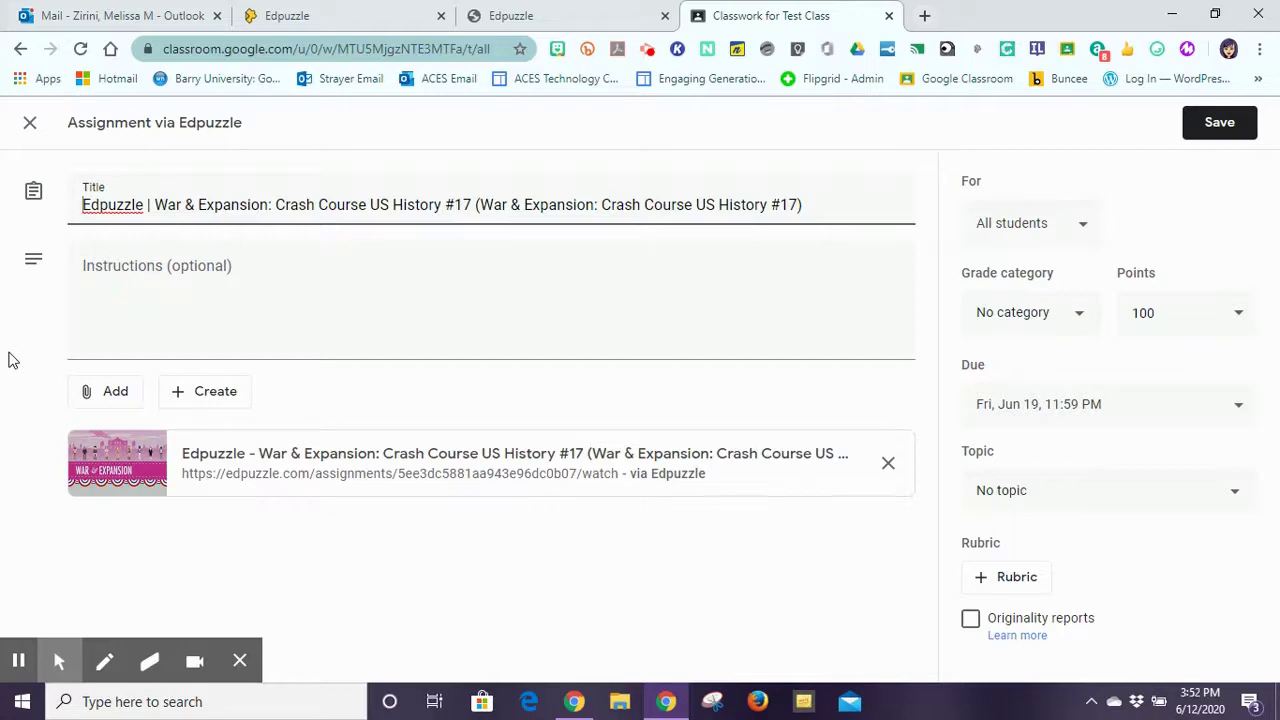
type("005 ")
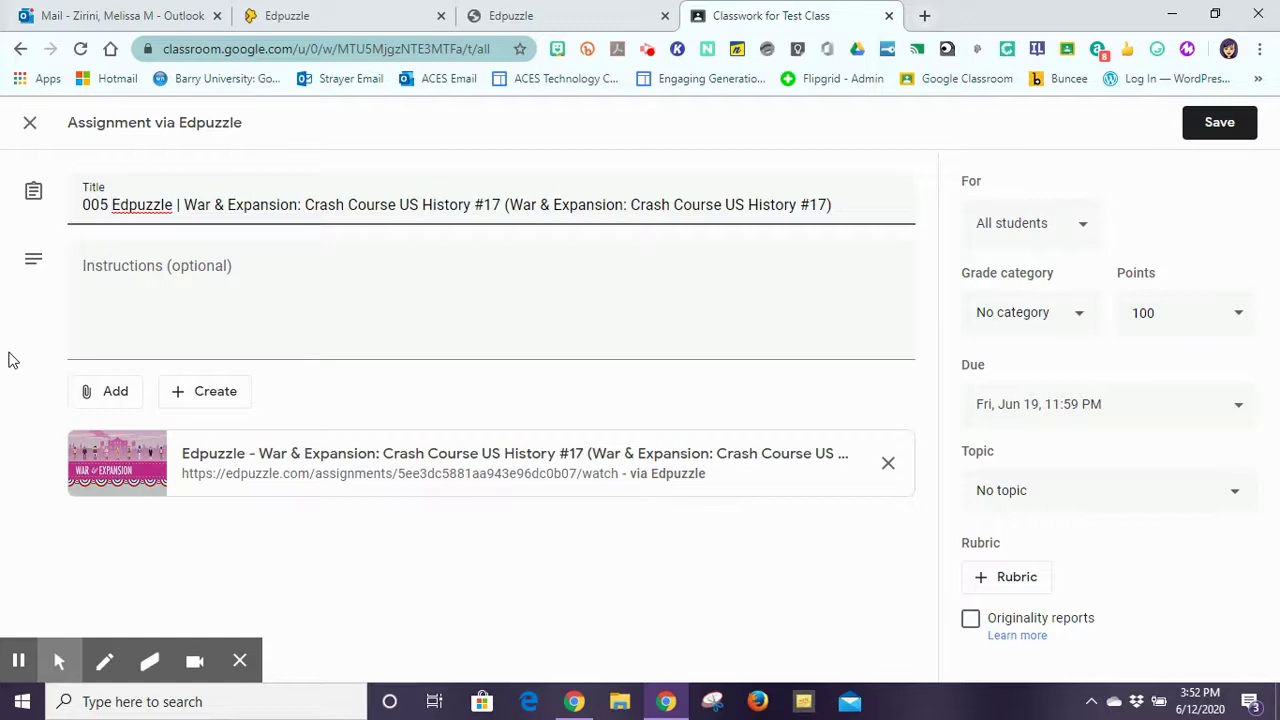
type("-")
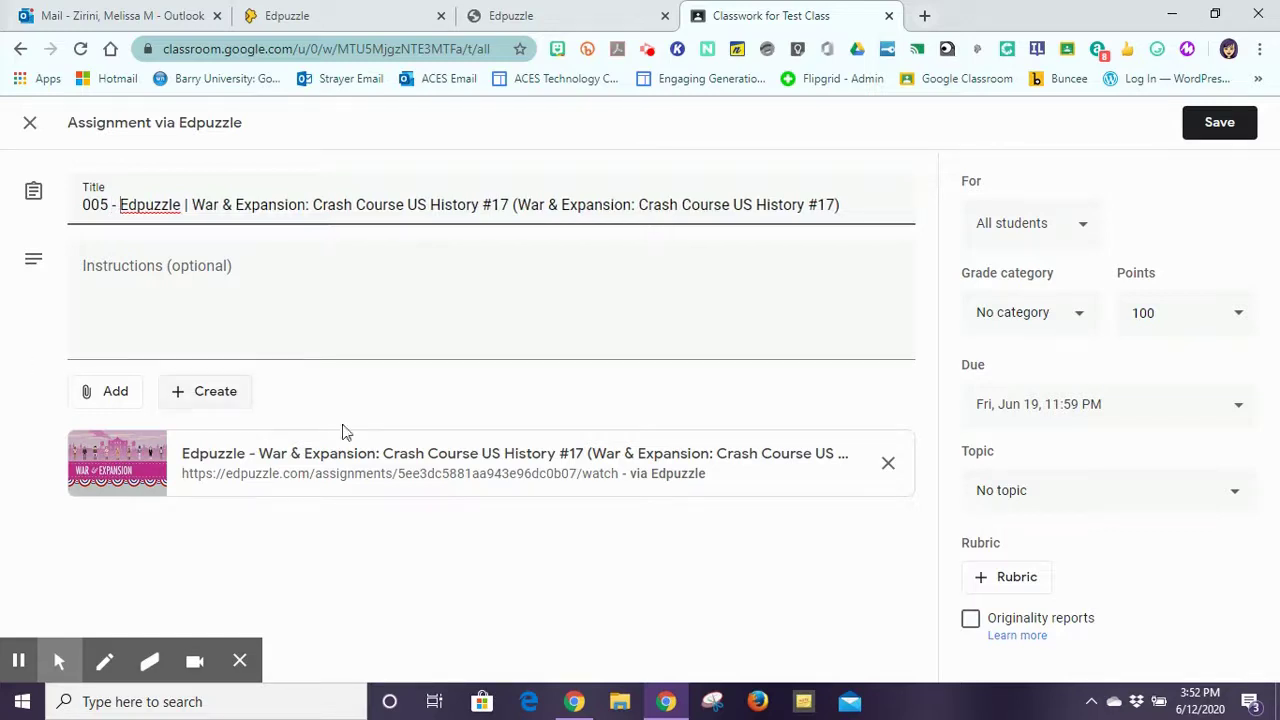
left_click(992, 488)
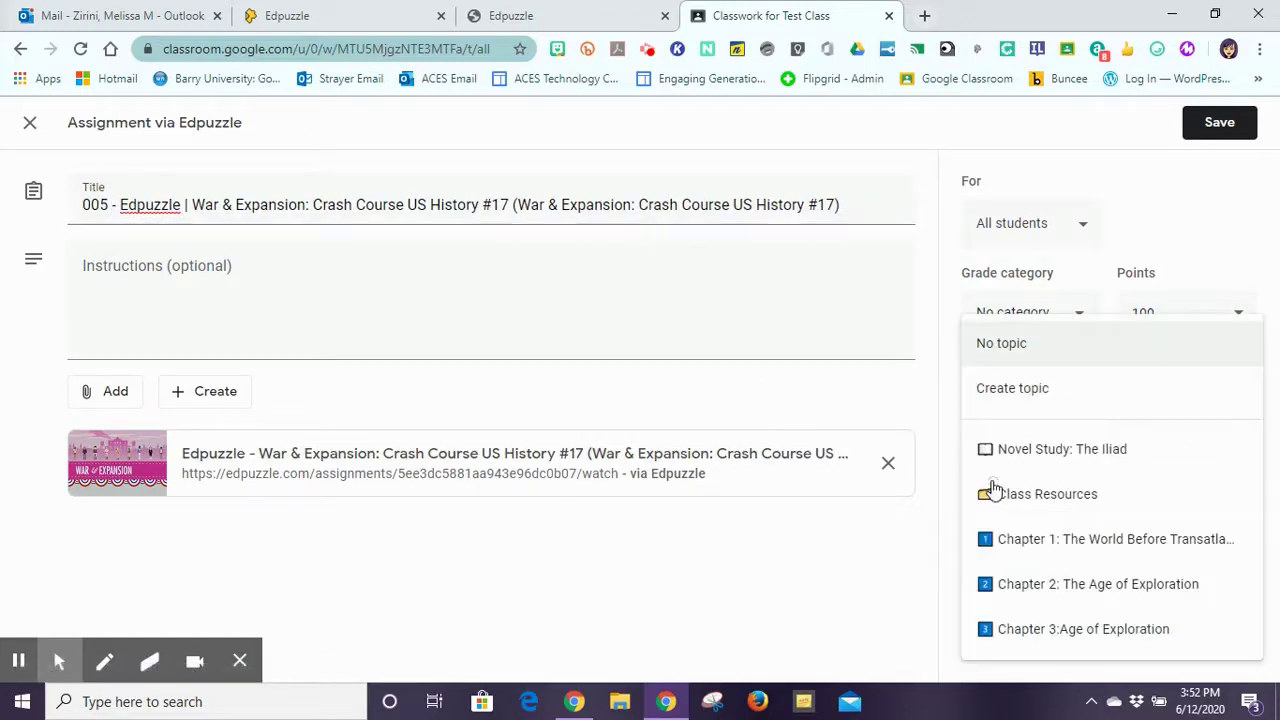
left_click(1015, 632)
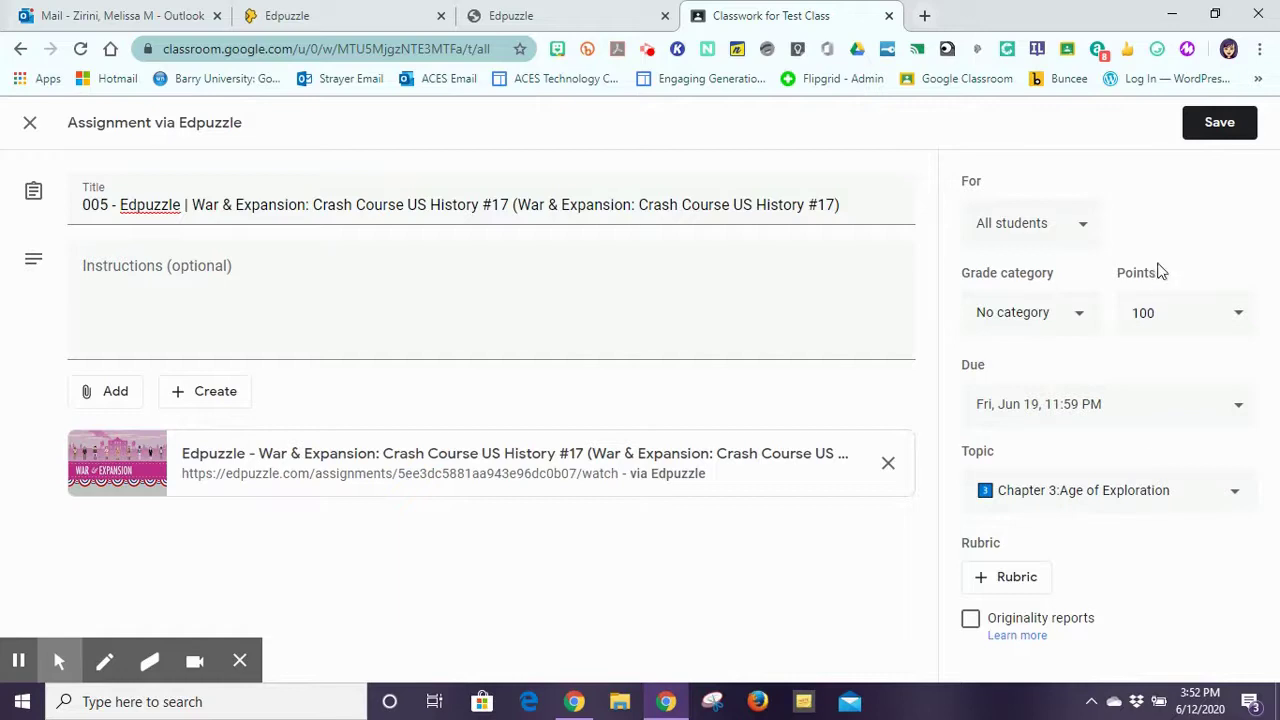
Set the assignment's grade category to Performance Tasks and save the edited assignment.
left_click(1215, 128)
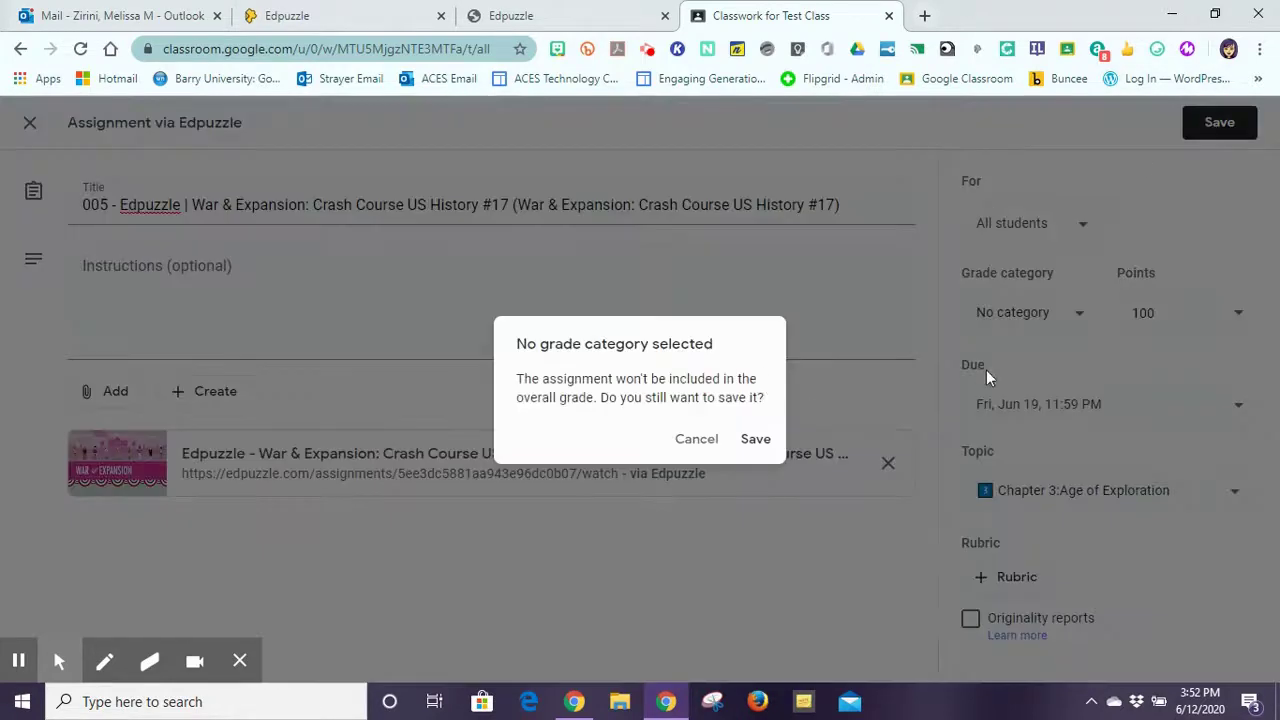
left_click(690, 440)
left_click(1040, 316)
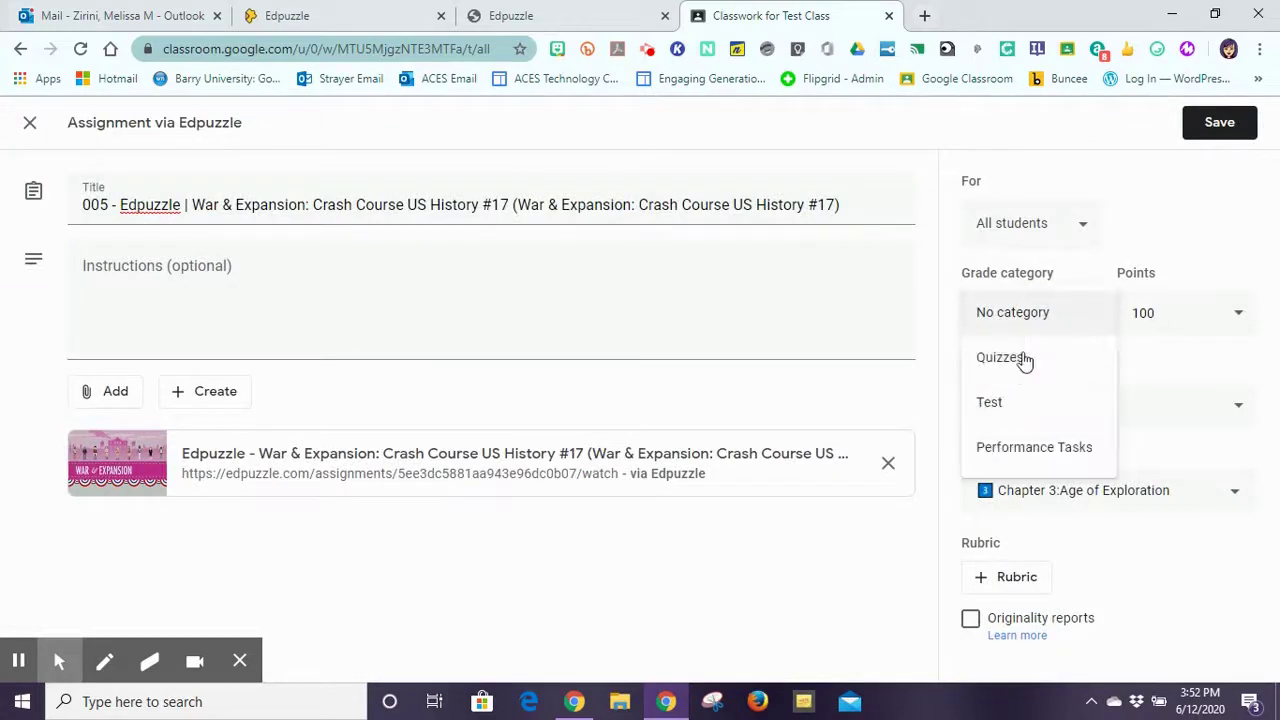
left_click(1036, 452)
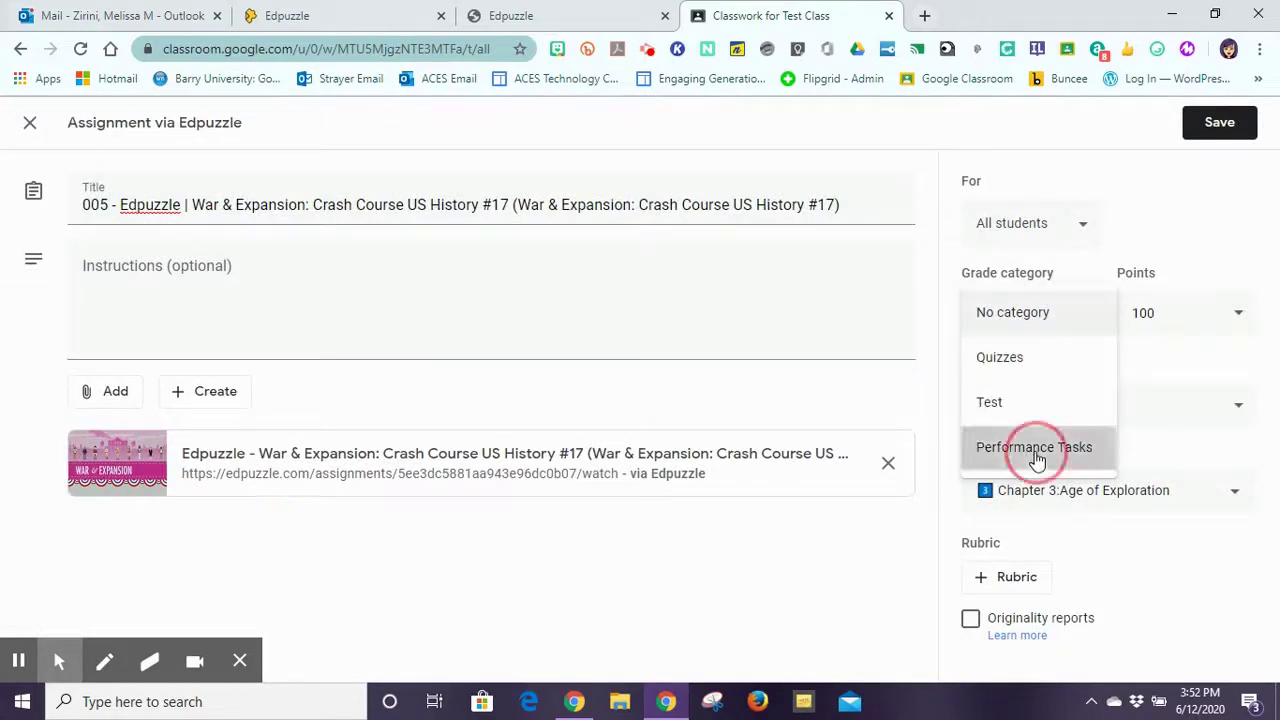
left_click(1215, 125)
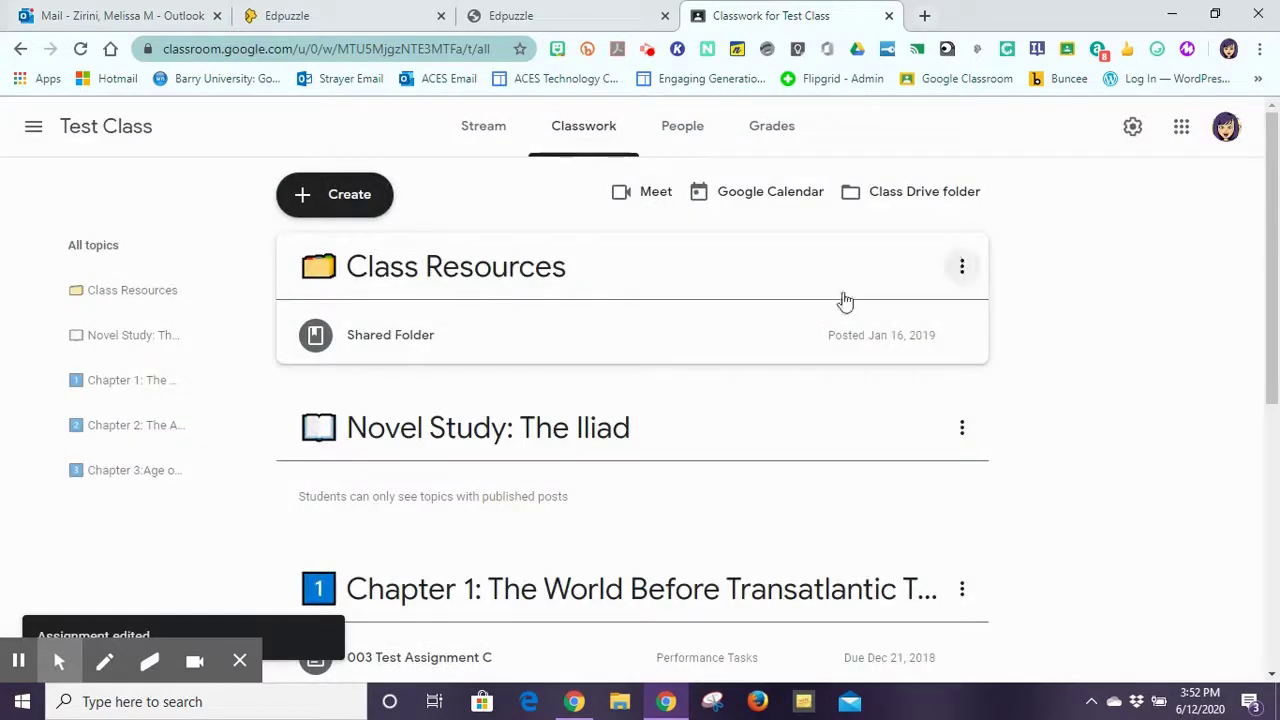
left_click_drag(1268, 212, 1255, 537)
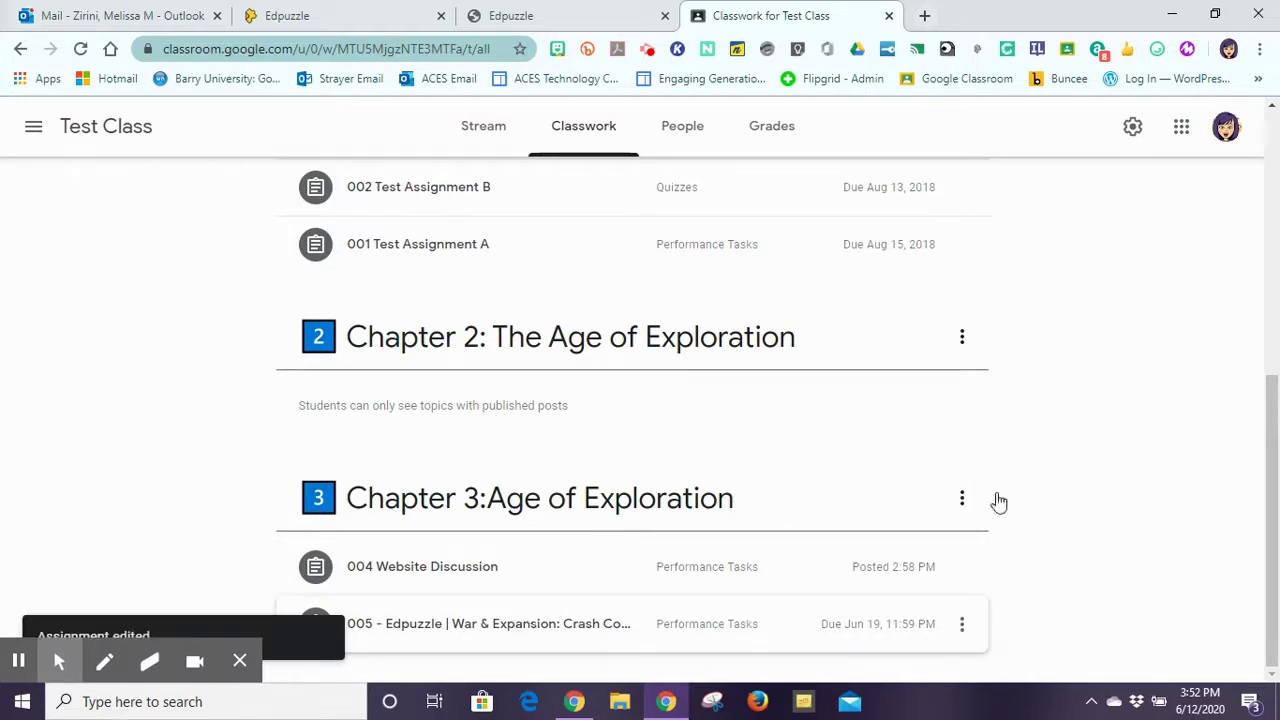
scroll(1180, 527, "up", 5)
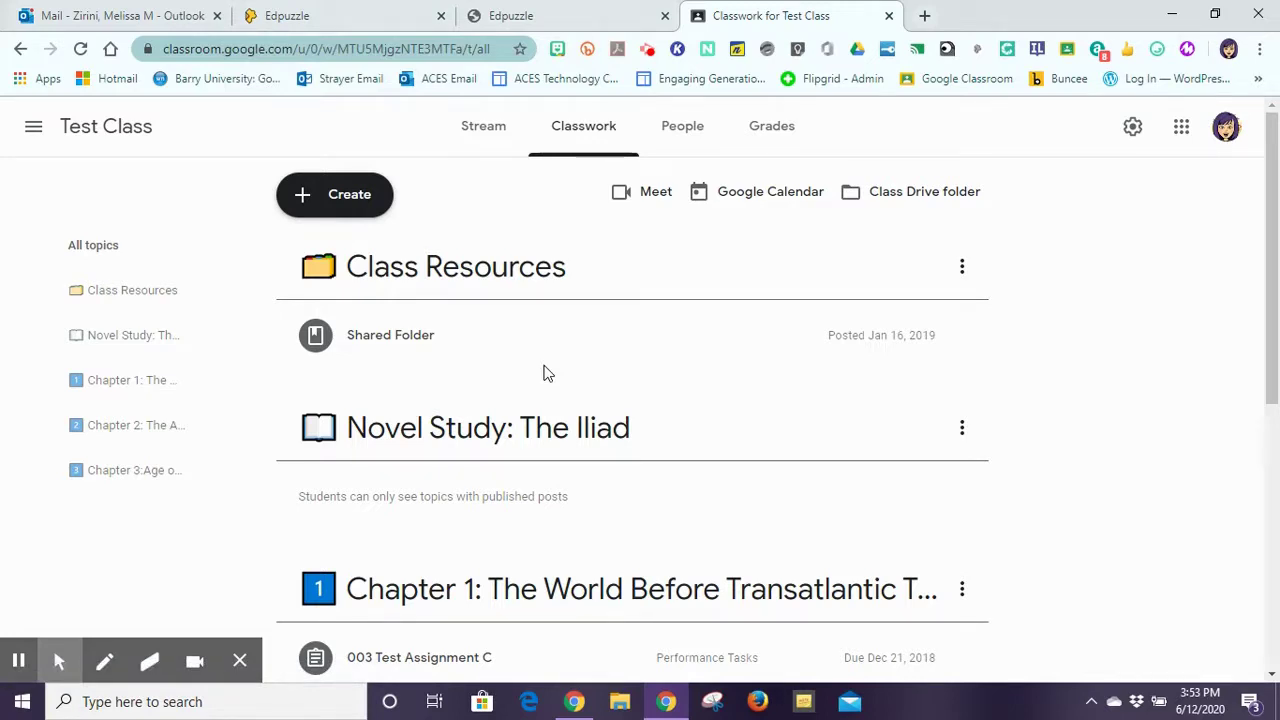
View Edpuzzle's Online Professional Development page and return to the Edpuzzle gradebook.
left_click(378, 14)
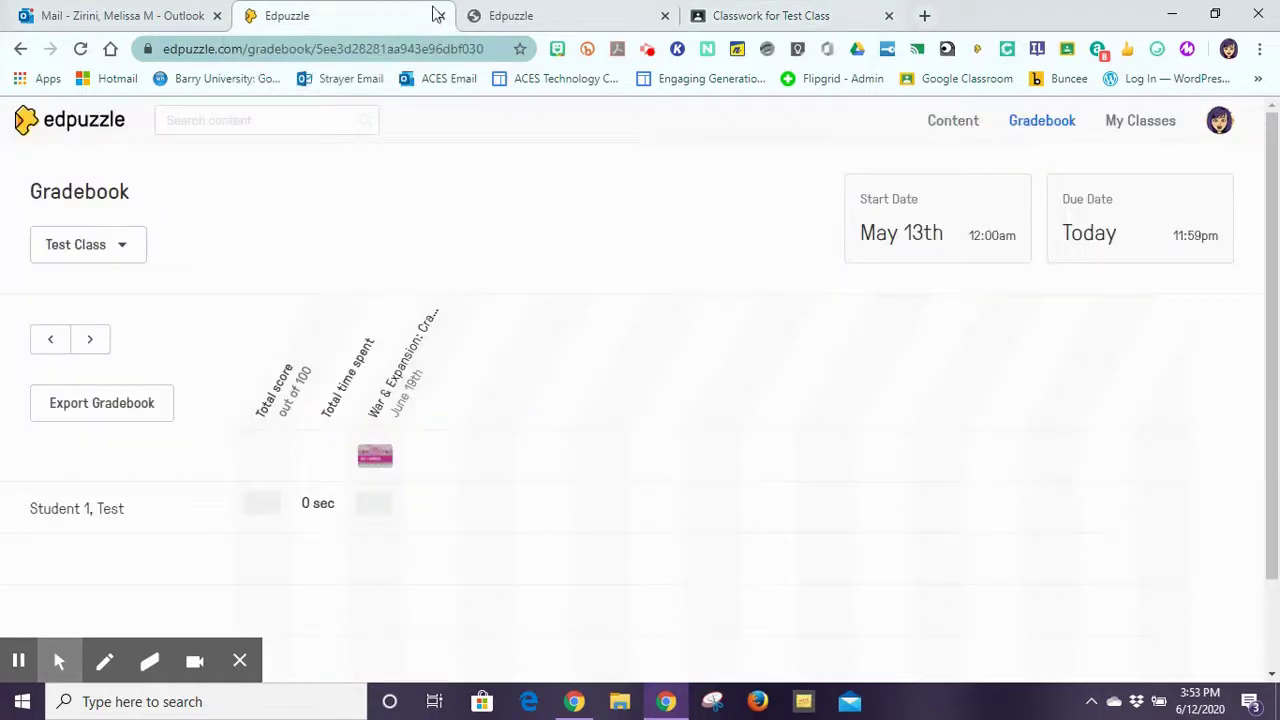
left_click(530, 16)
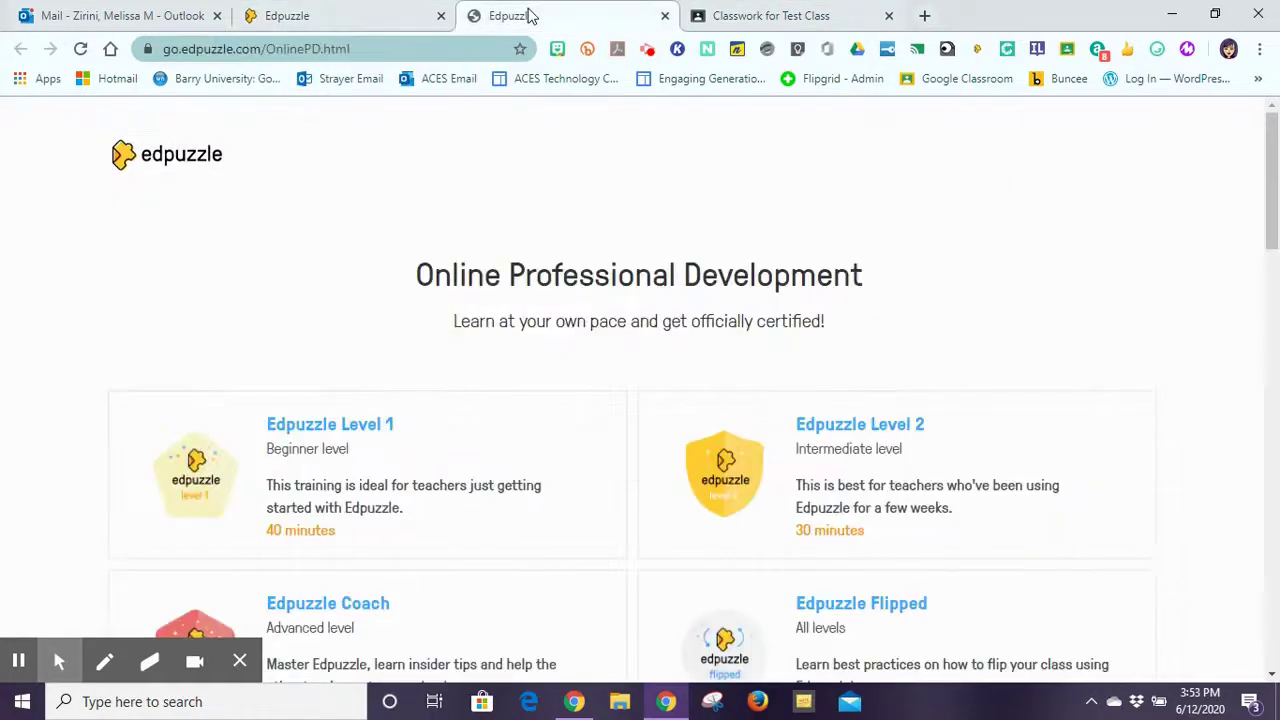
left_click(340, 20)
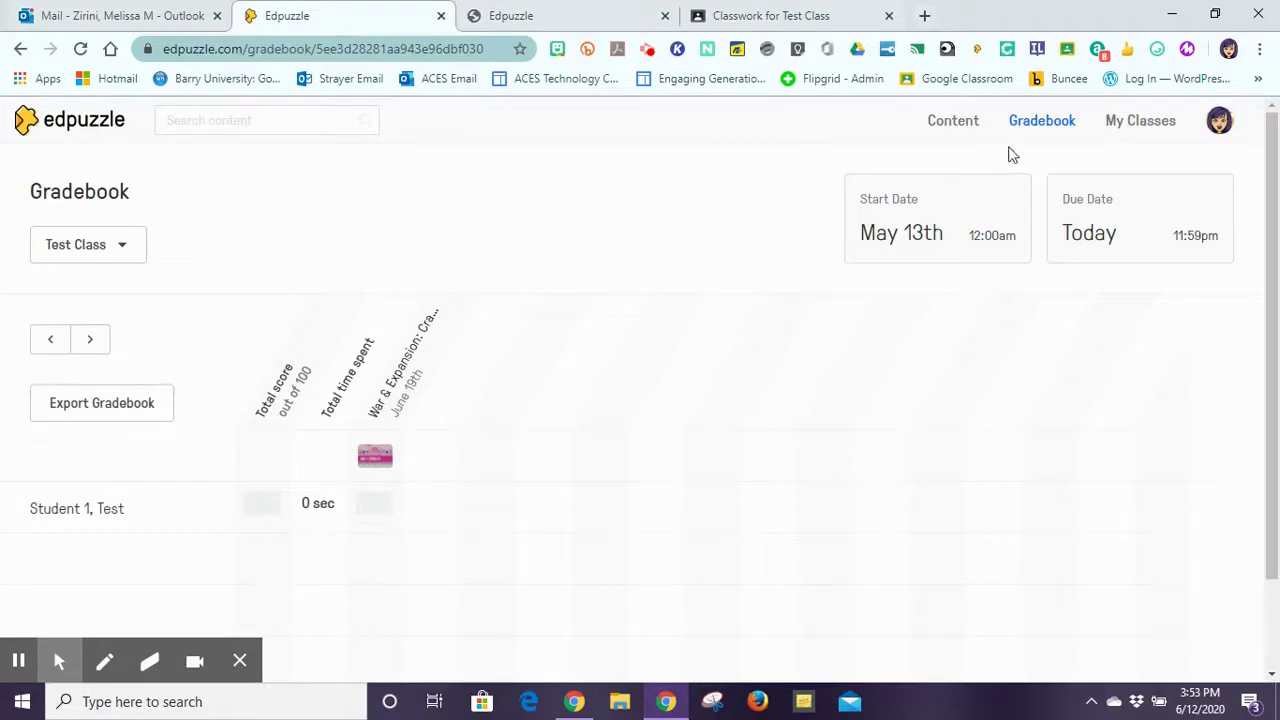
Look over Test Class's due assignments and the class list, and view the Edpuzzle content home page.
left_click(1118, 124)
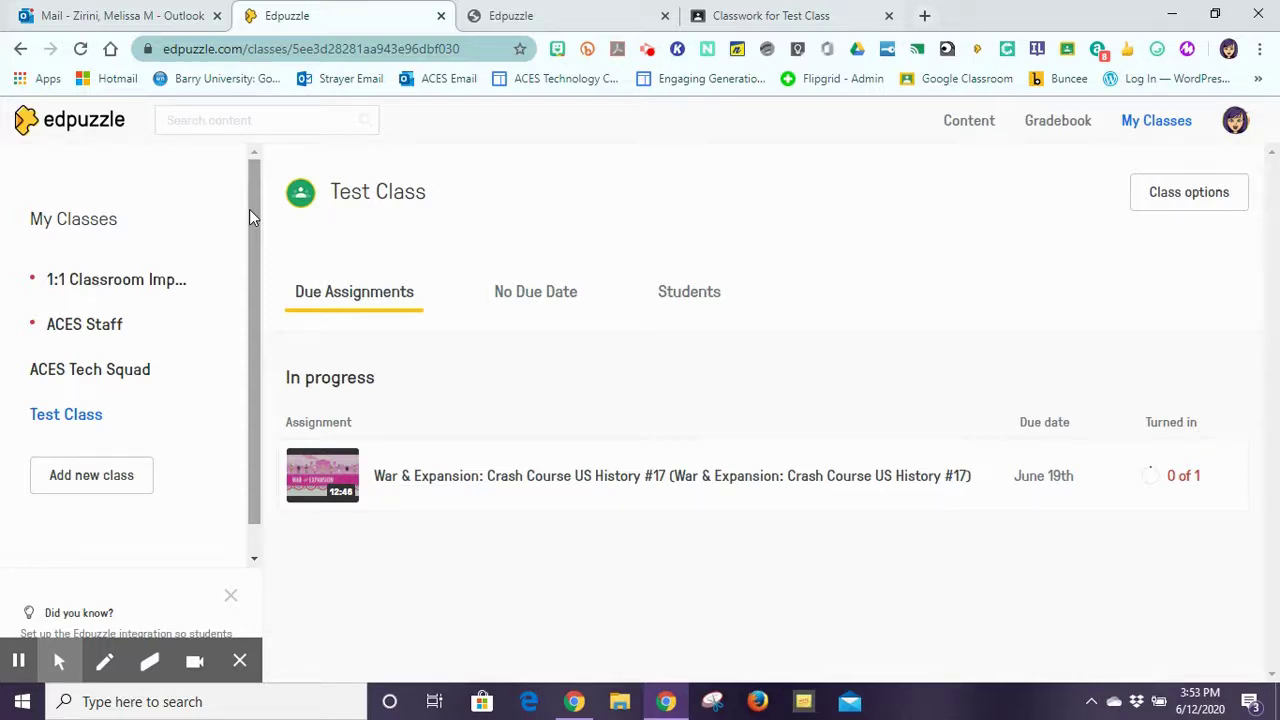
left_click_drag(253, 211, 251, 290)
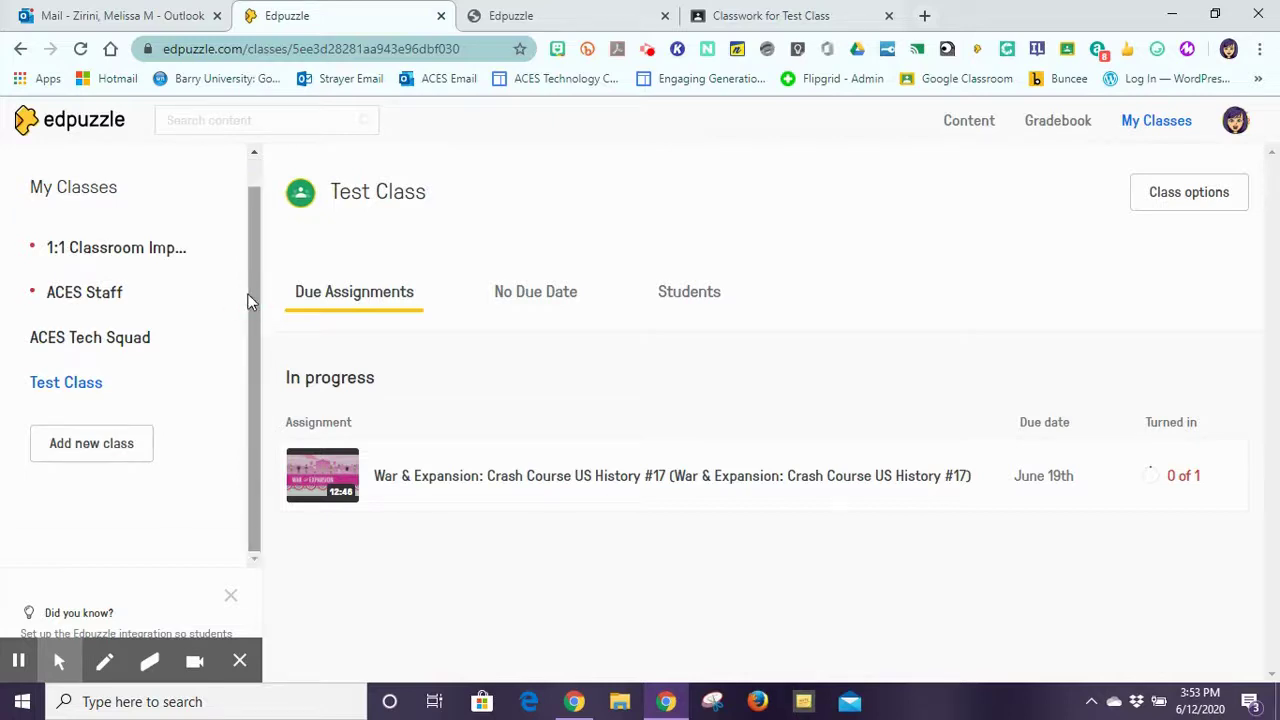
left_click(957, 120)
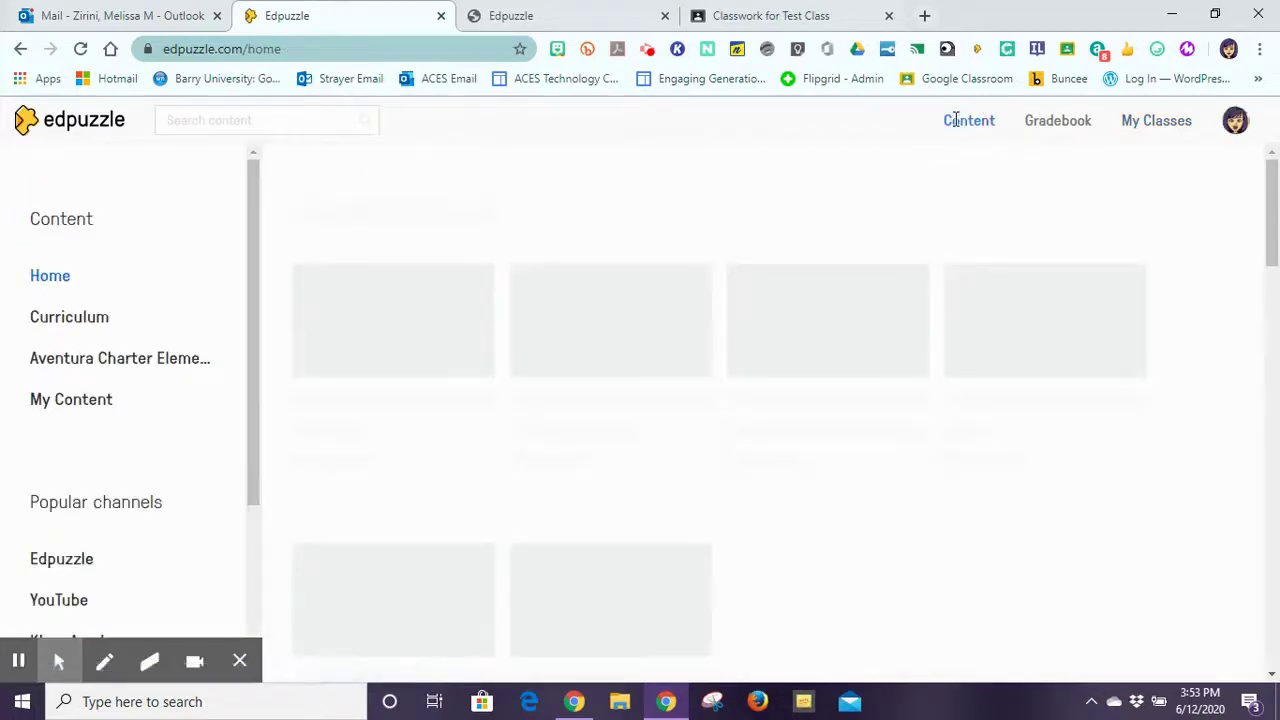
left_click_drag(251, 243, 250, 199)
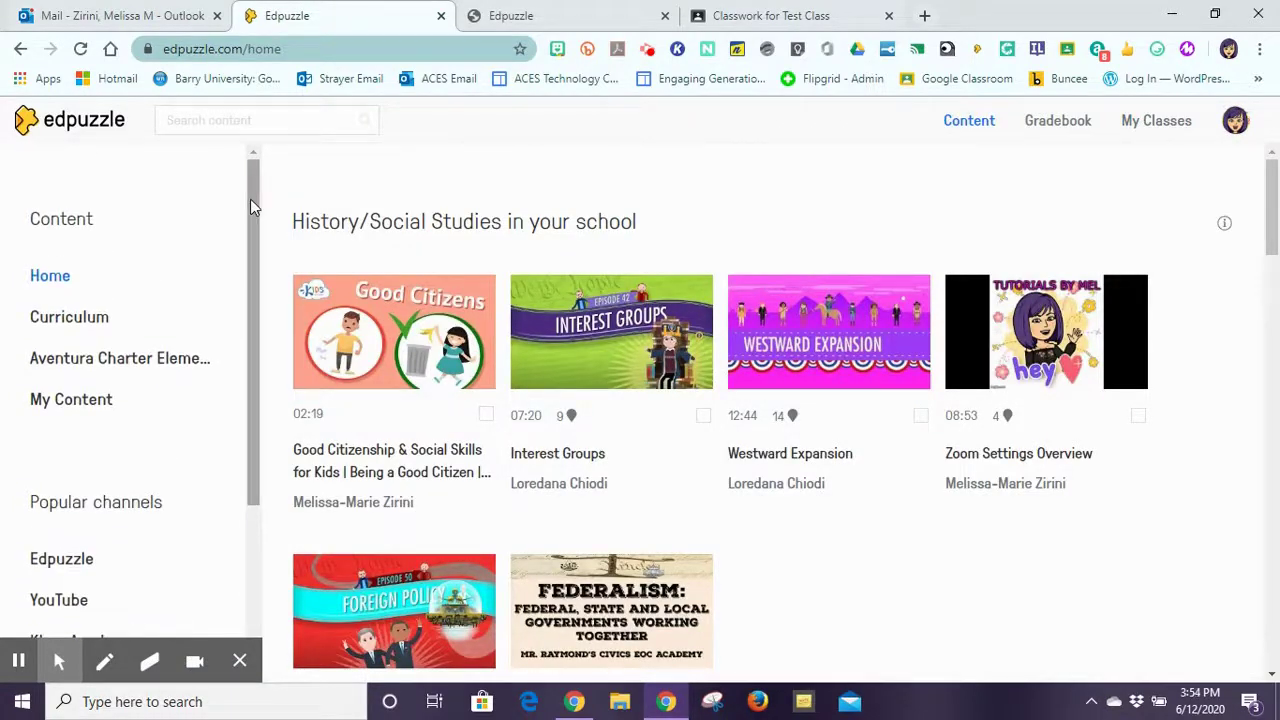